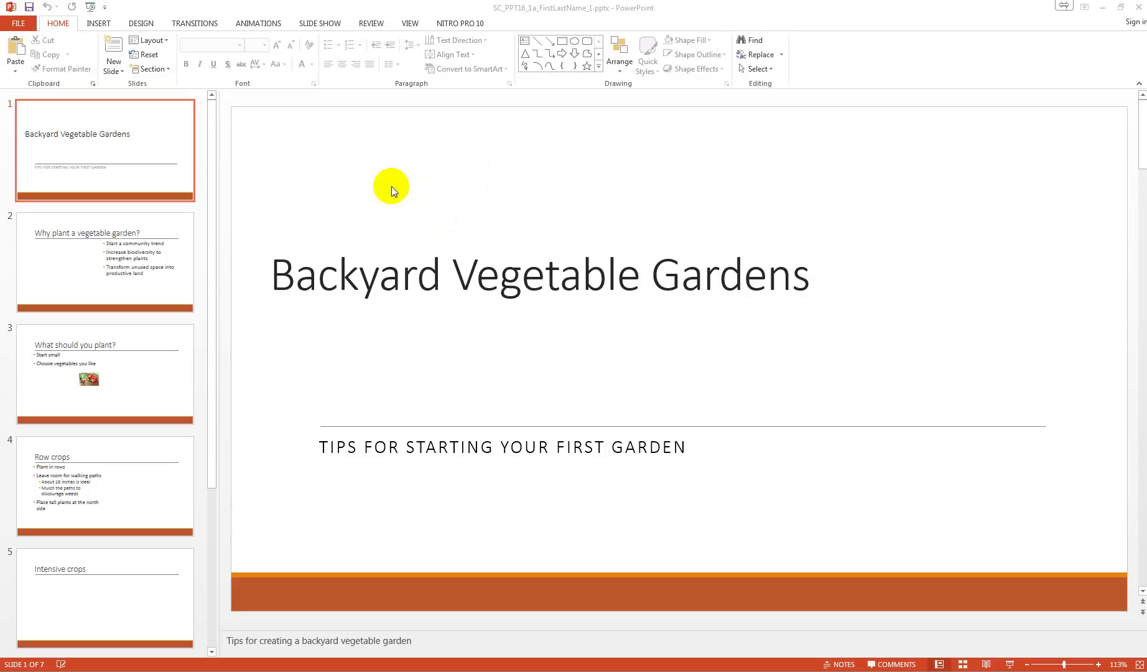
- Save a copy in the current folder, replacing FirstLastName in the file name with your name
left_click(18, 23)
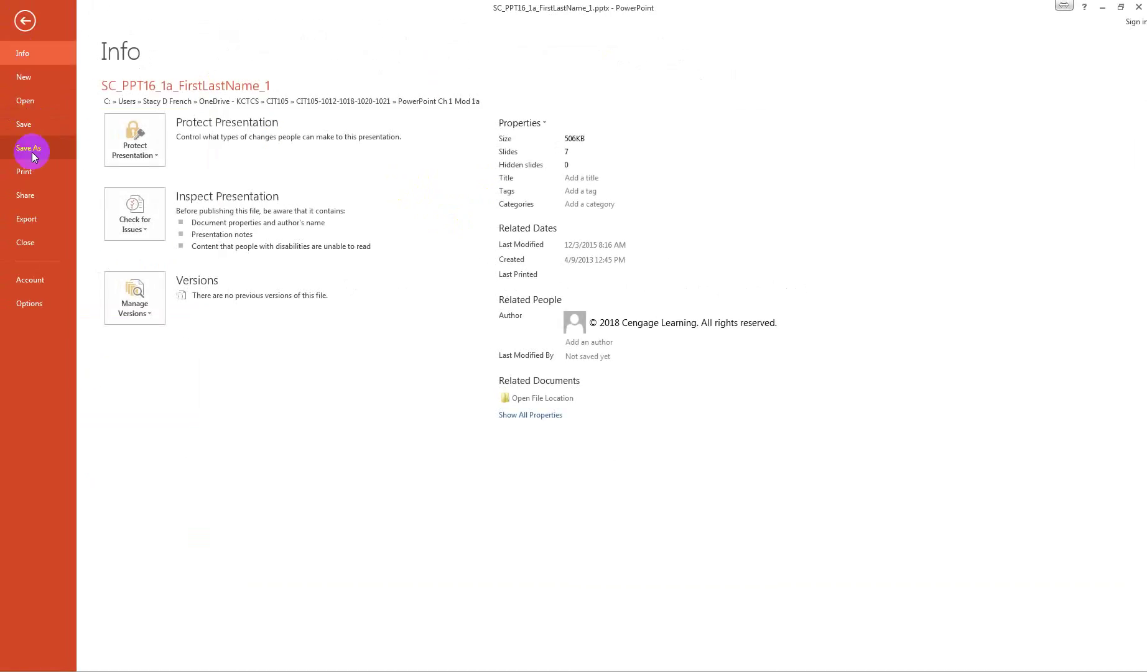
left_click(28, 148)
left_click(404, 144)
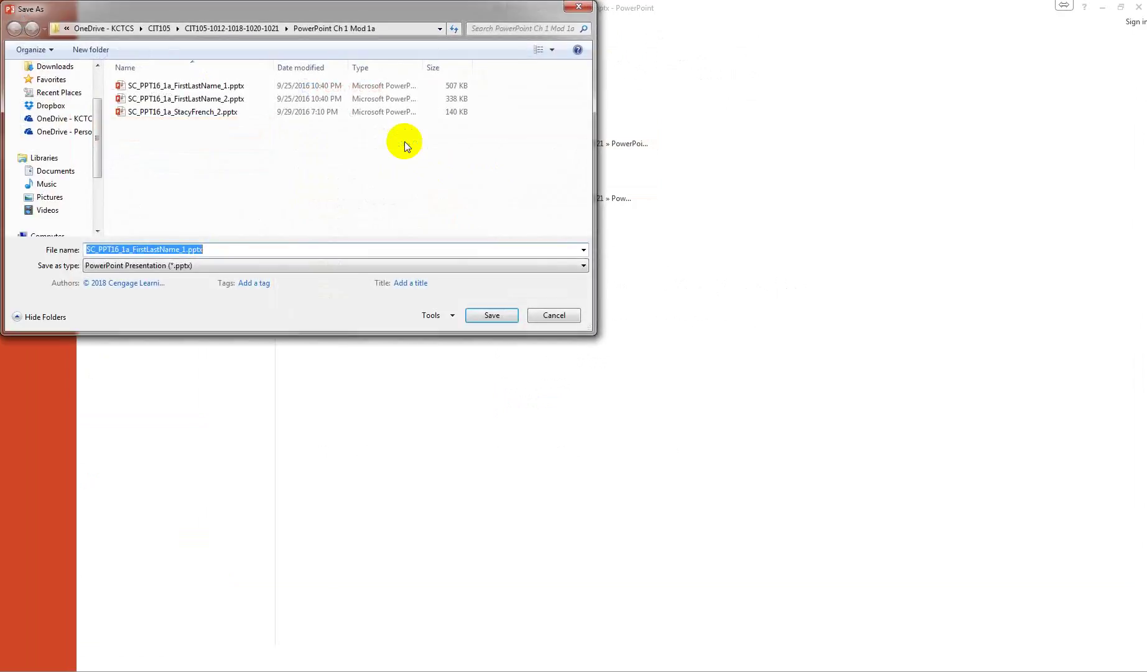
left_click(137, 249)
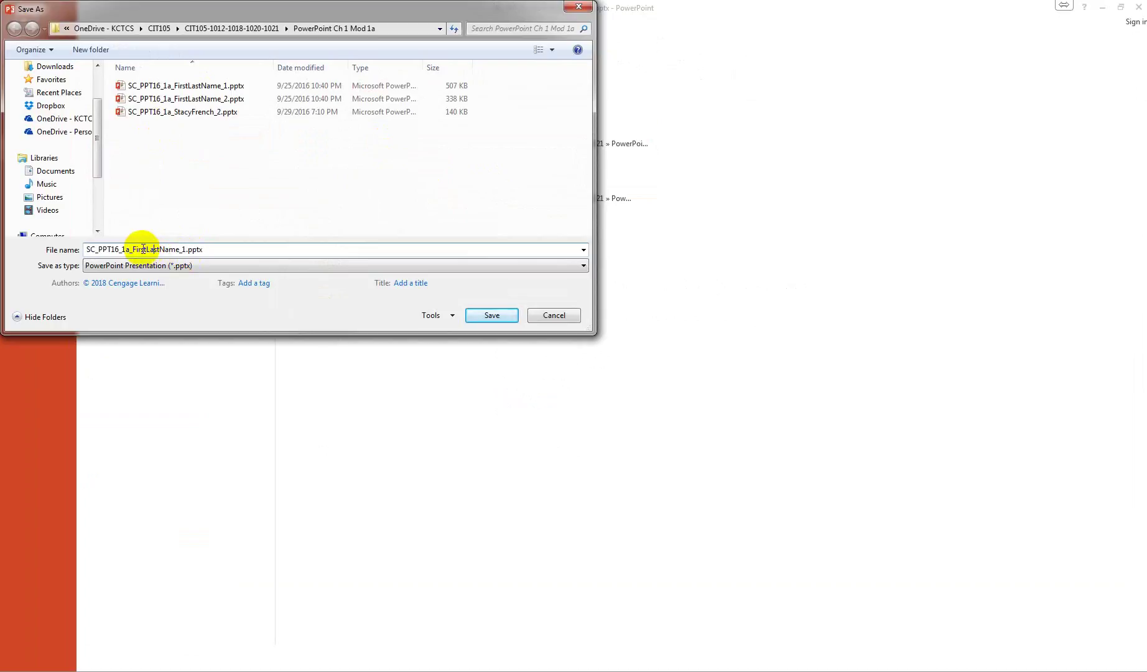
left_click_drag(132, 249, 180, 249)
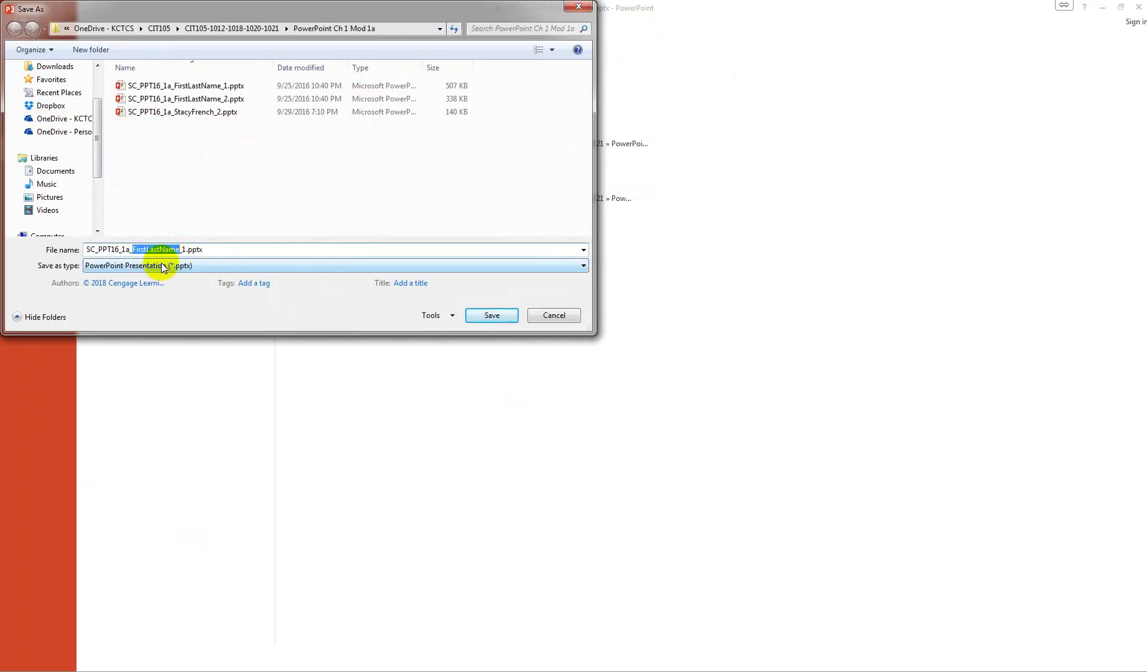
type("StacyFre")
type("nch")
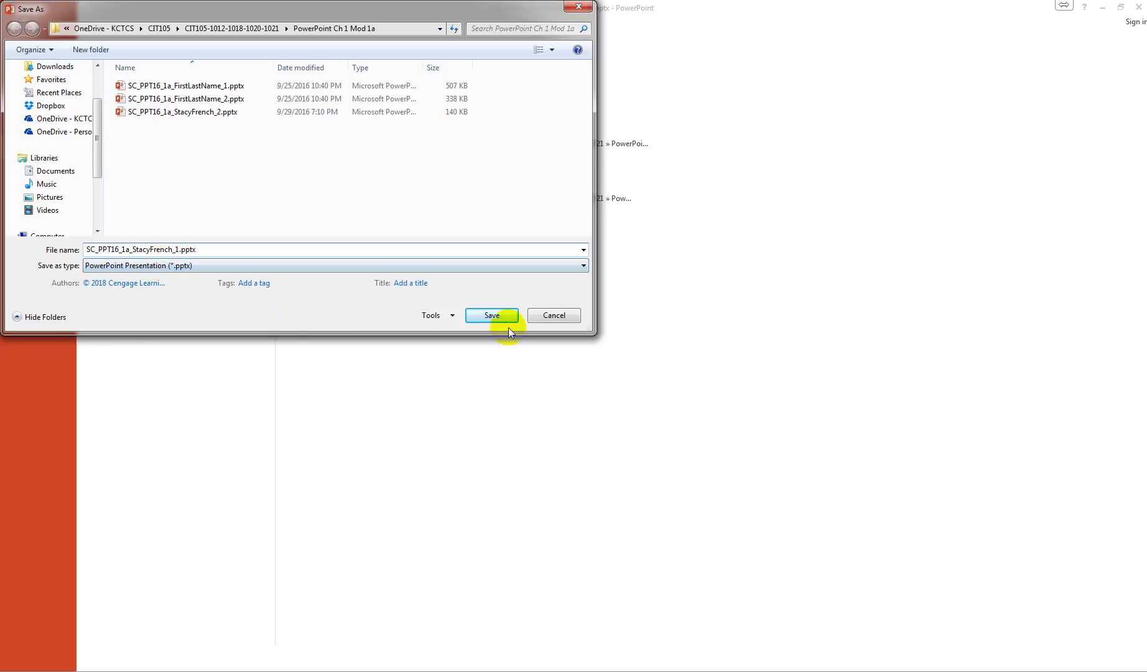
left_click(491, 315)
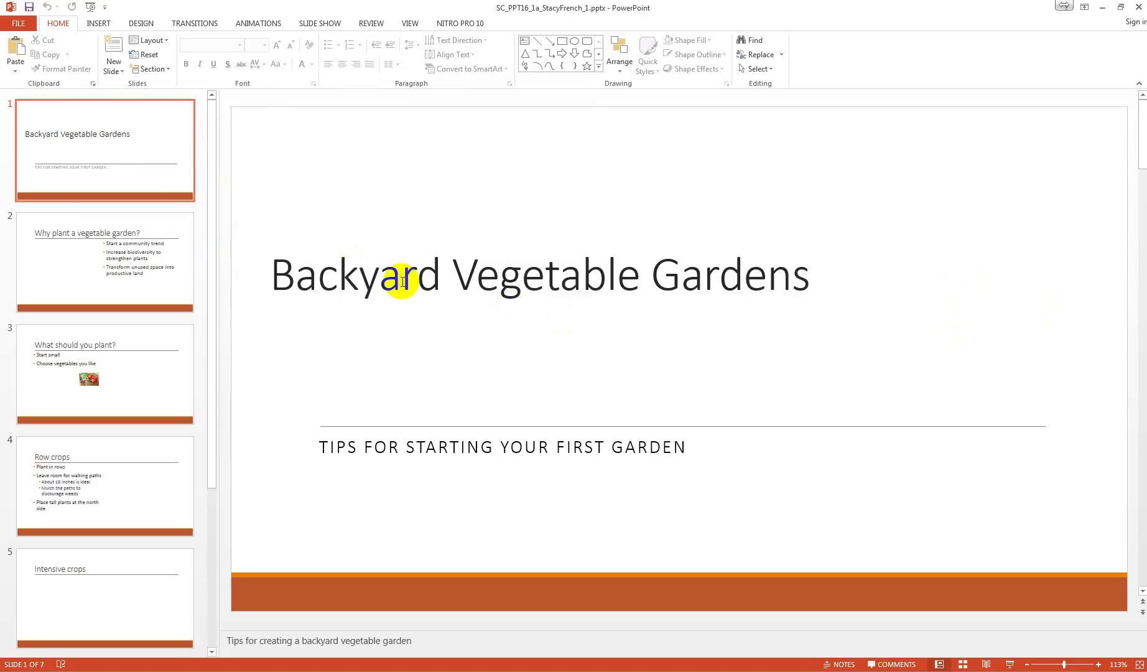
- Color the subtitle 'Tips for starting your first garden' Orange, Accent 2
left_click(435, 445)
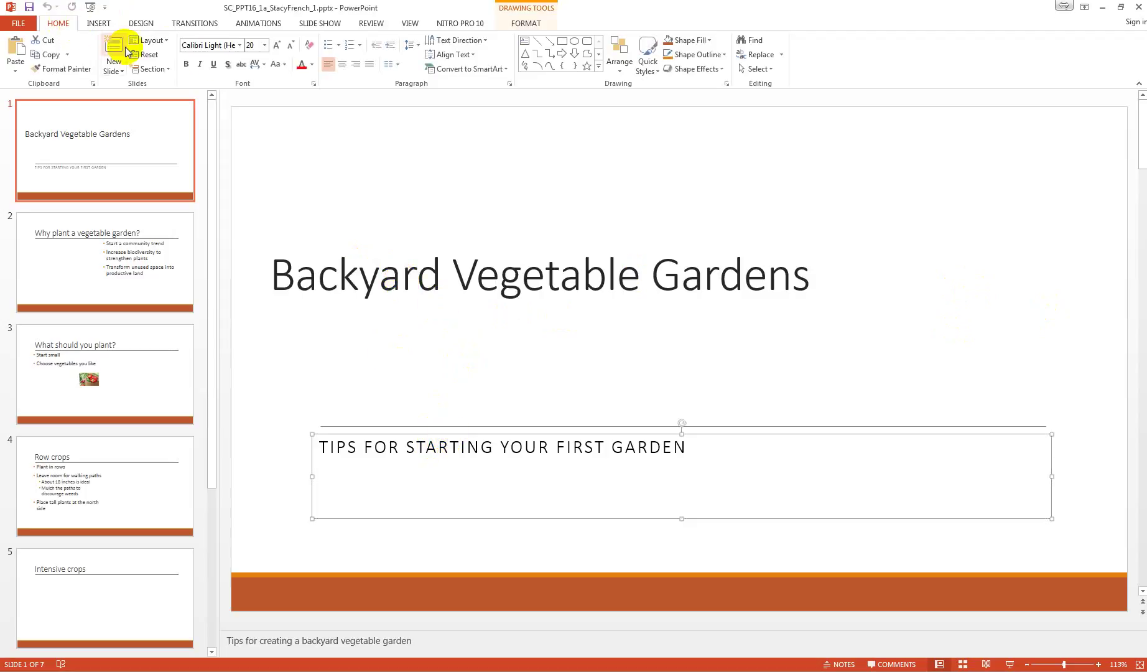
left_click(240, 45)
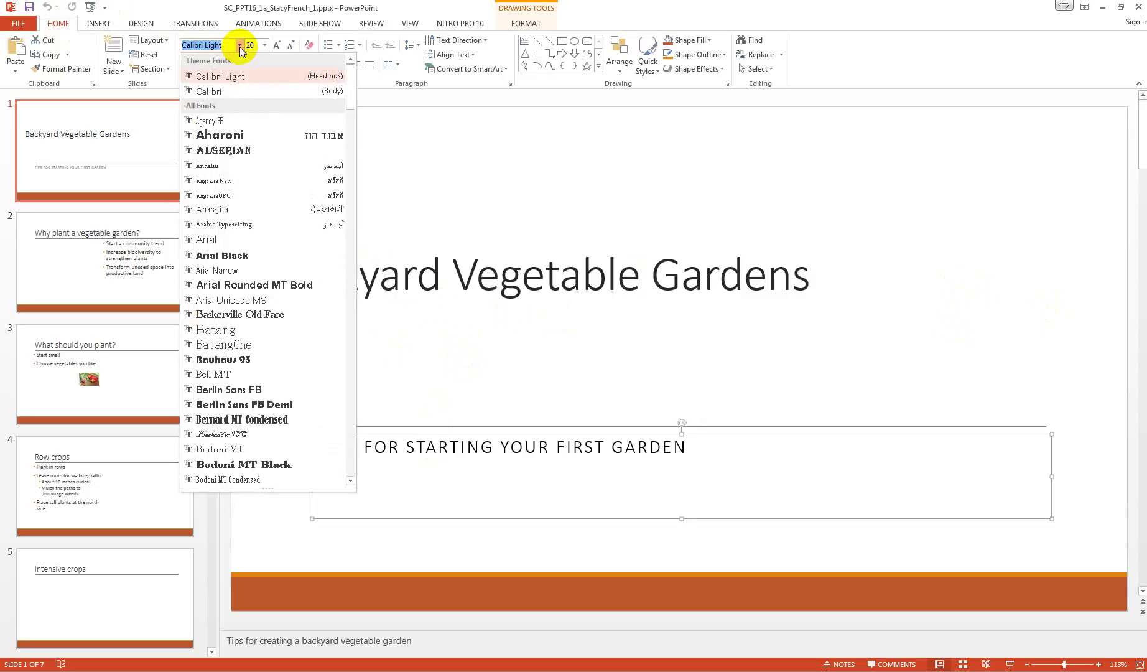
left_click(377, 81)
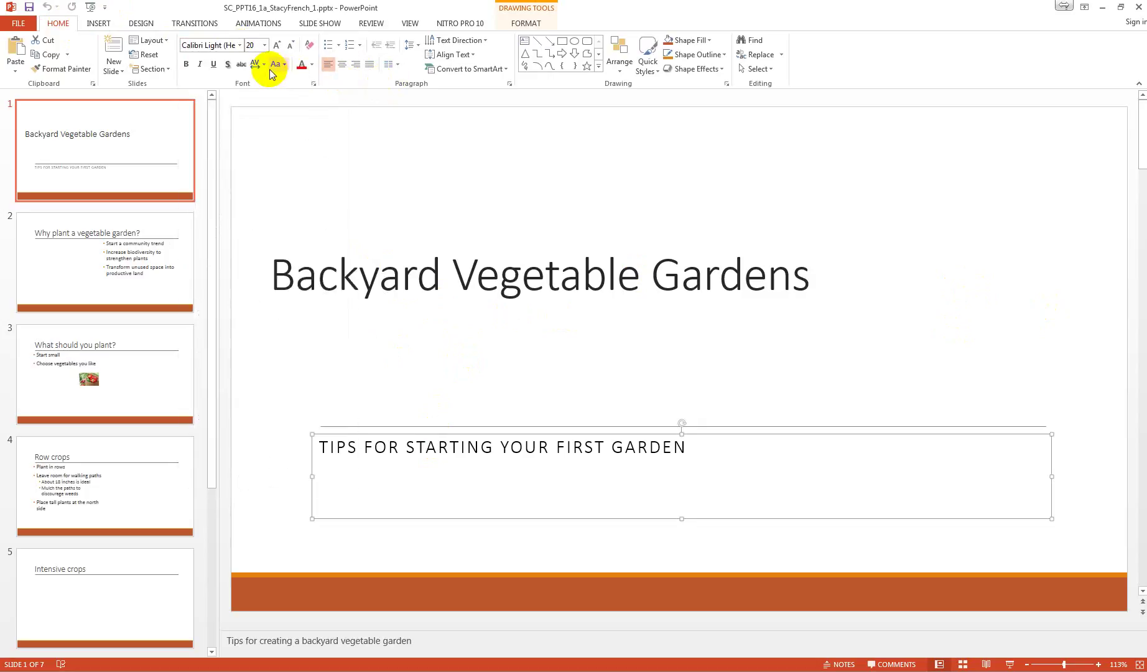
left_click(312, 66)
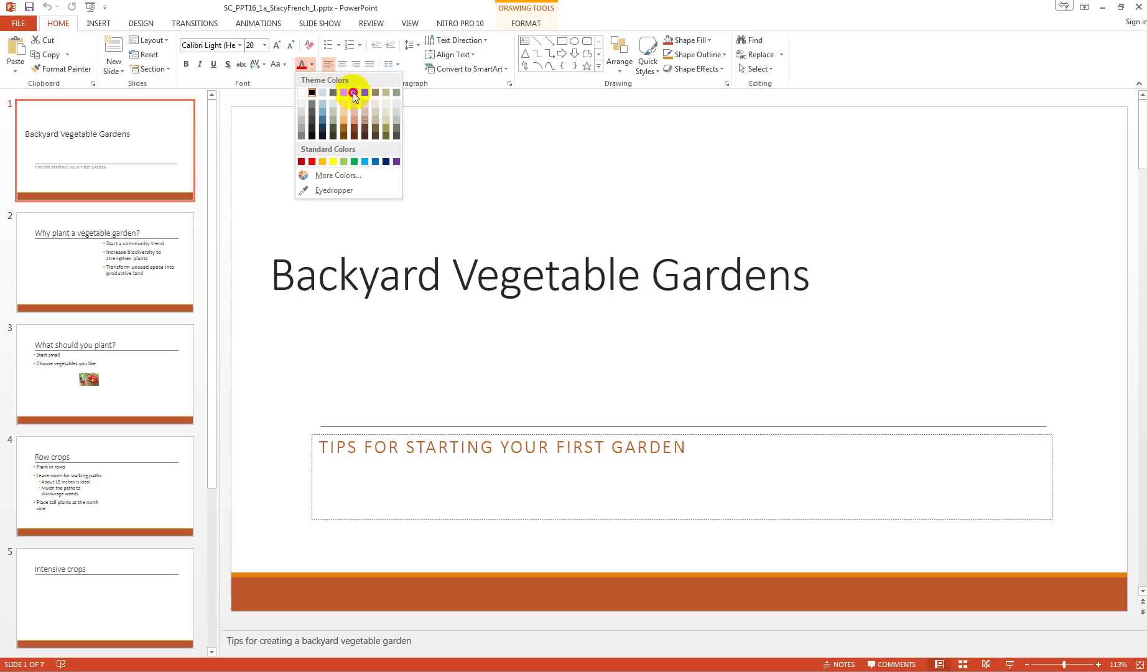
left_click(354, 92)
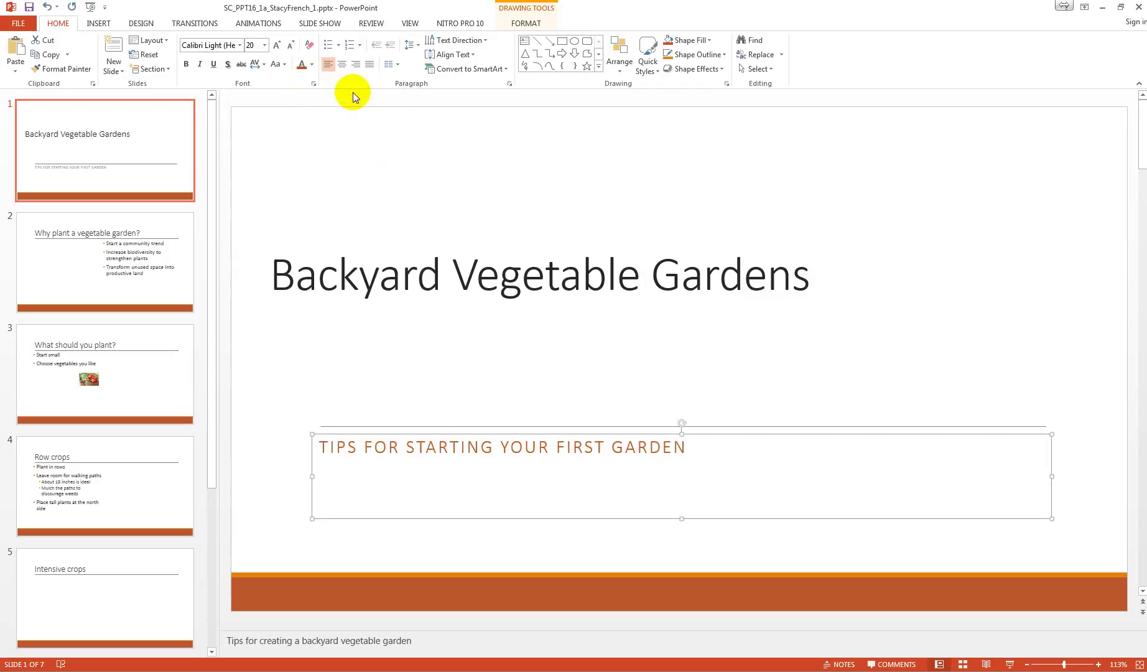
- Set the subtitle to 28 pt and go to the 'Why plant a vegetable garden?' slide
left_click(266, 46)
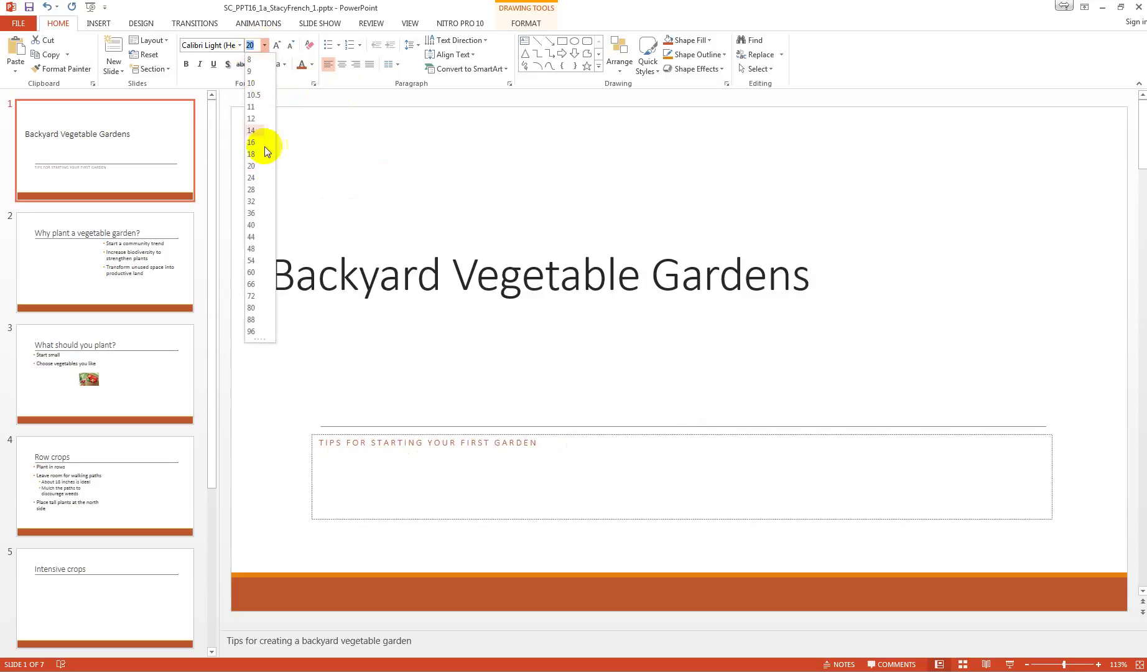
left_click(258, 186)
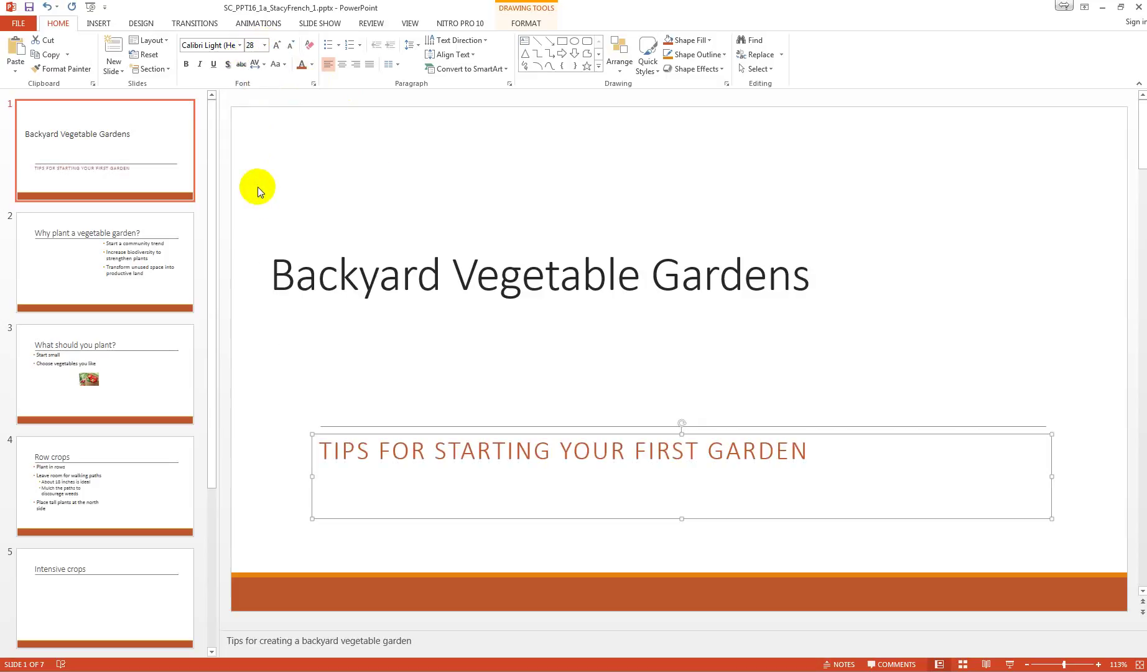
left_click(67, 264)
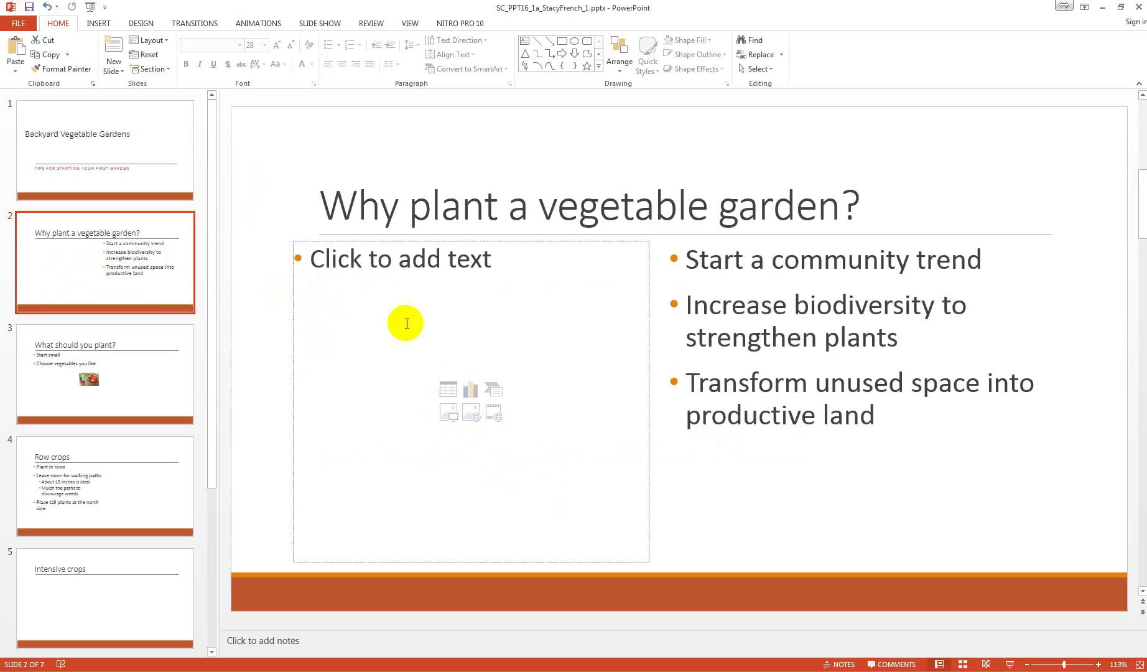
- Paste Save money, Grow healthy food and Enjoy a rewarding activity as text-only bullets in slide 2's left column
left_click(346, 259)
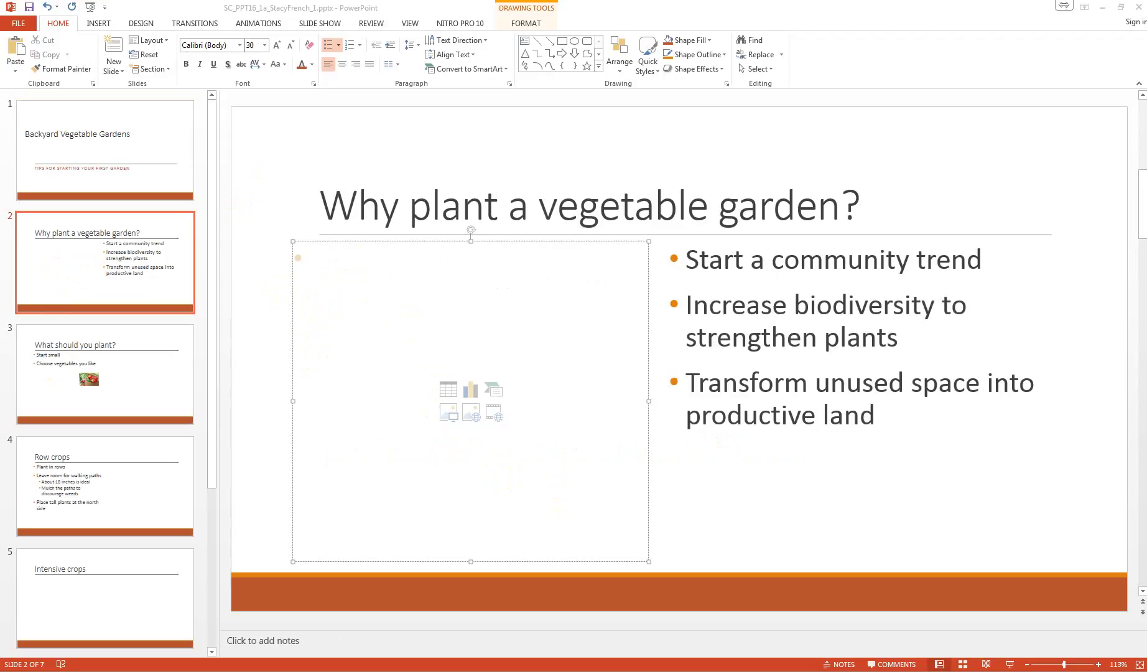
right_click(332, 258)
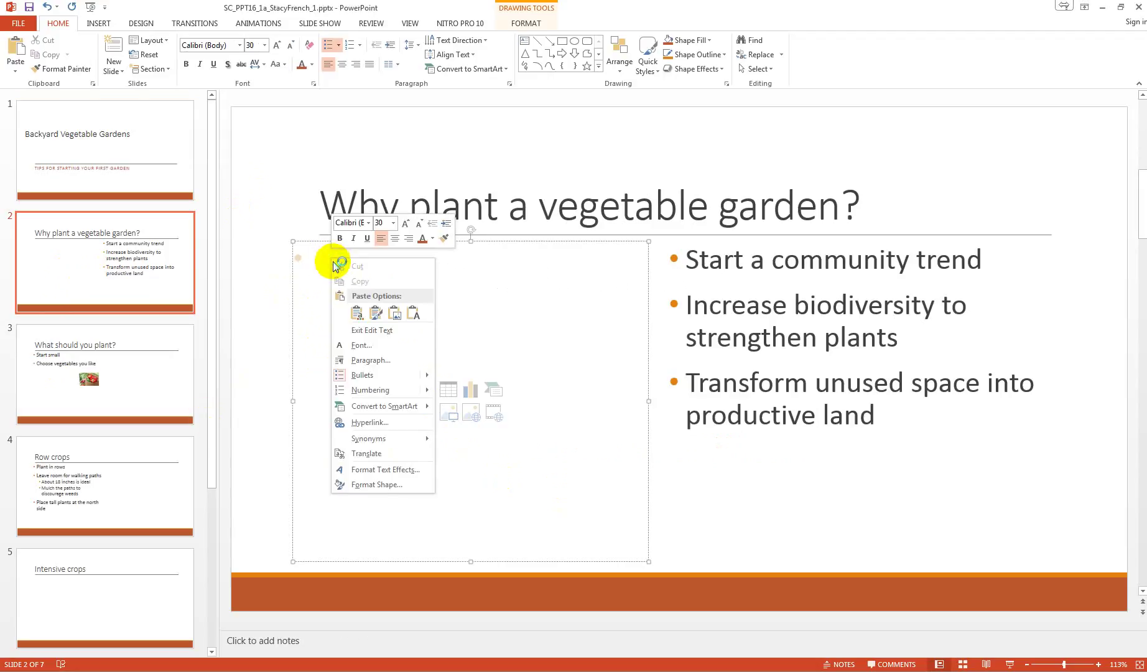
left_click(358, 314)
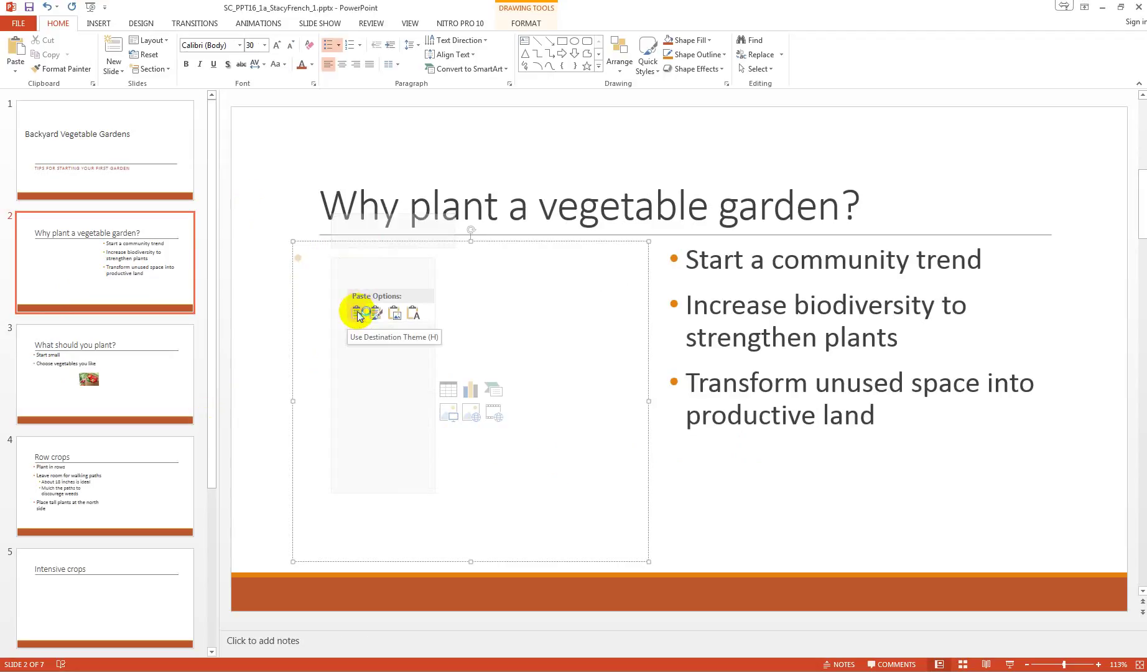
left_click(415, 316)
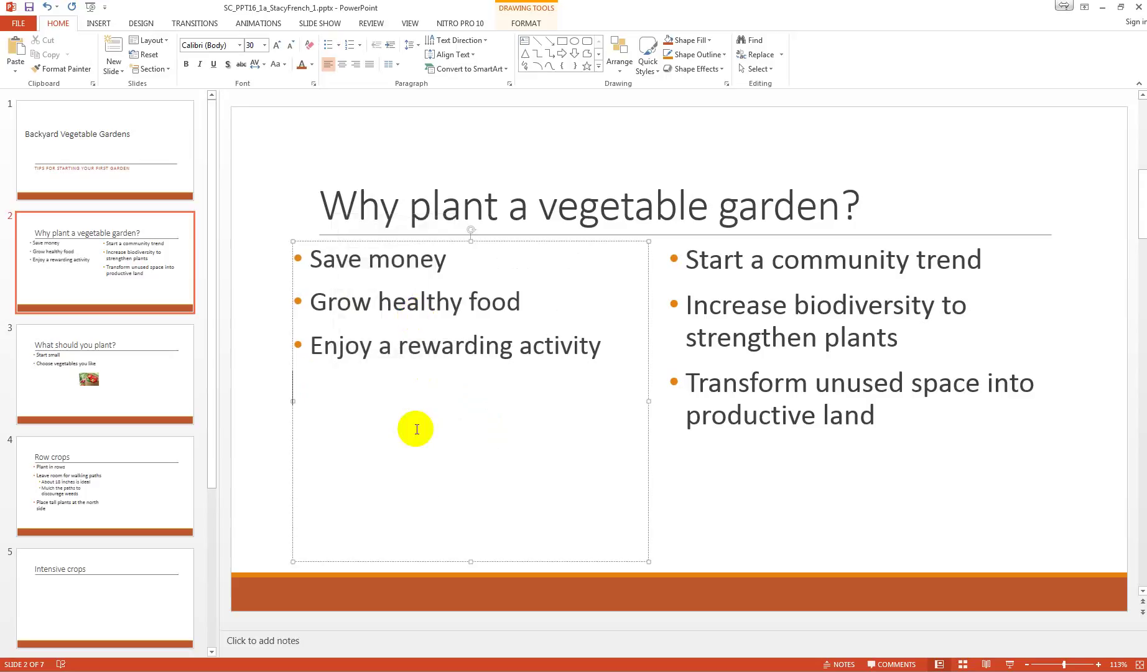
key("BackSpace")
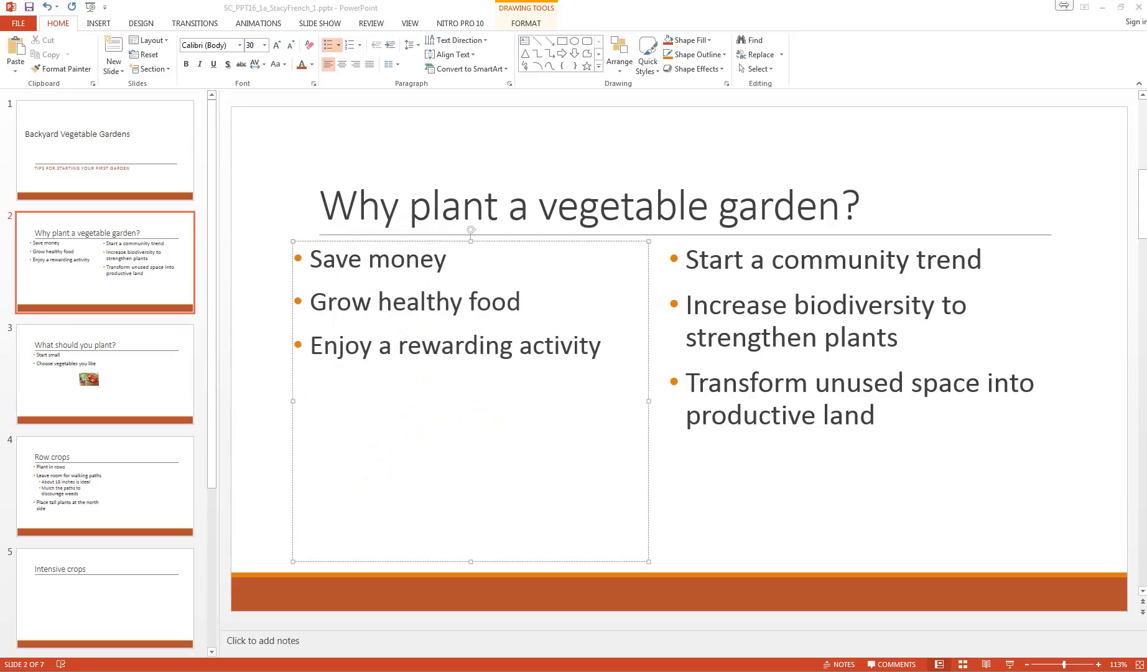
left_click(172, 378)
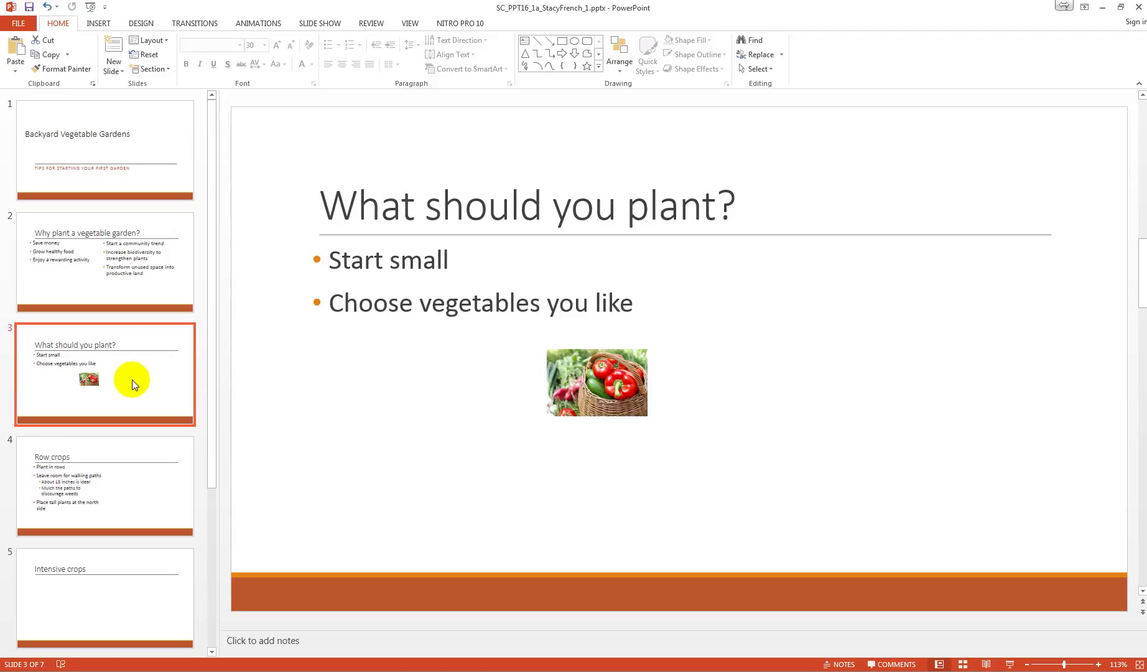
- Widen the basket picture to 4.5 inches and move it beside the bullets at upper right
left_click(608, 383)
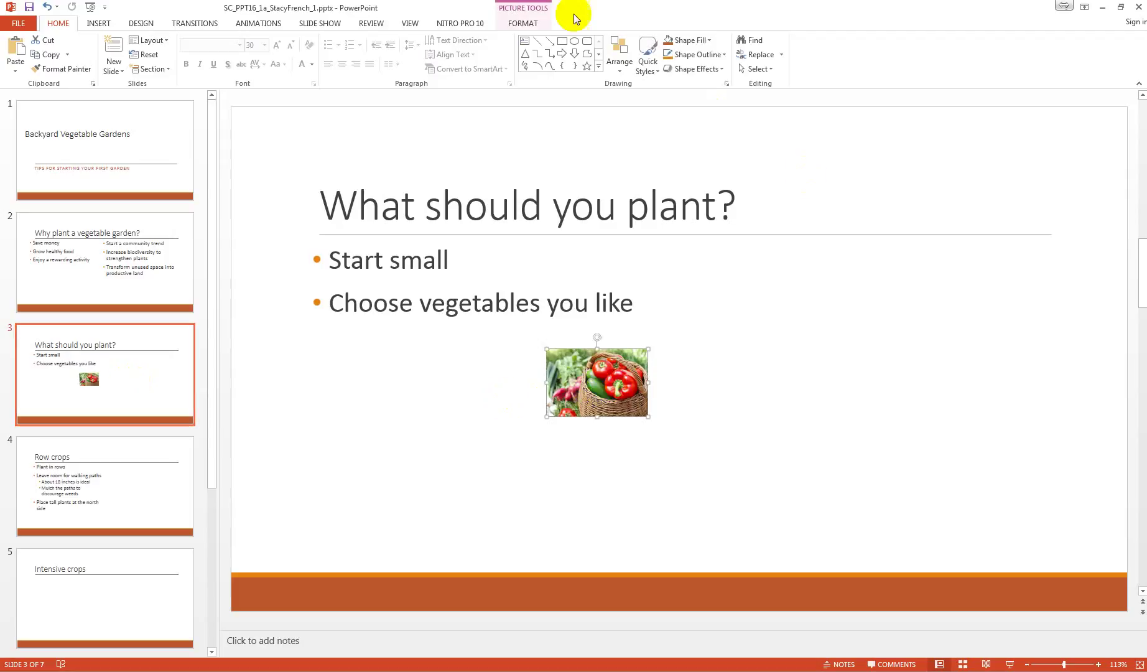
left_click(522, 22)
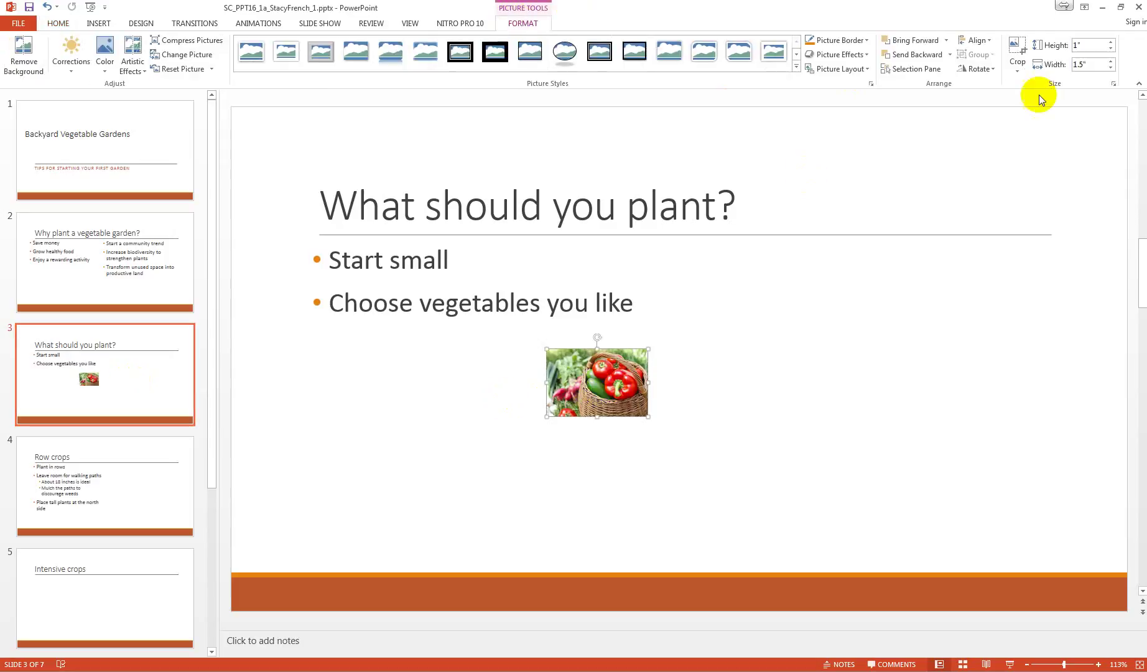
left_click(1110, 59)
left_click(1111, 60)
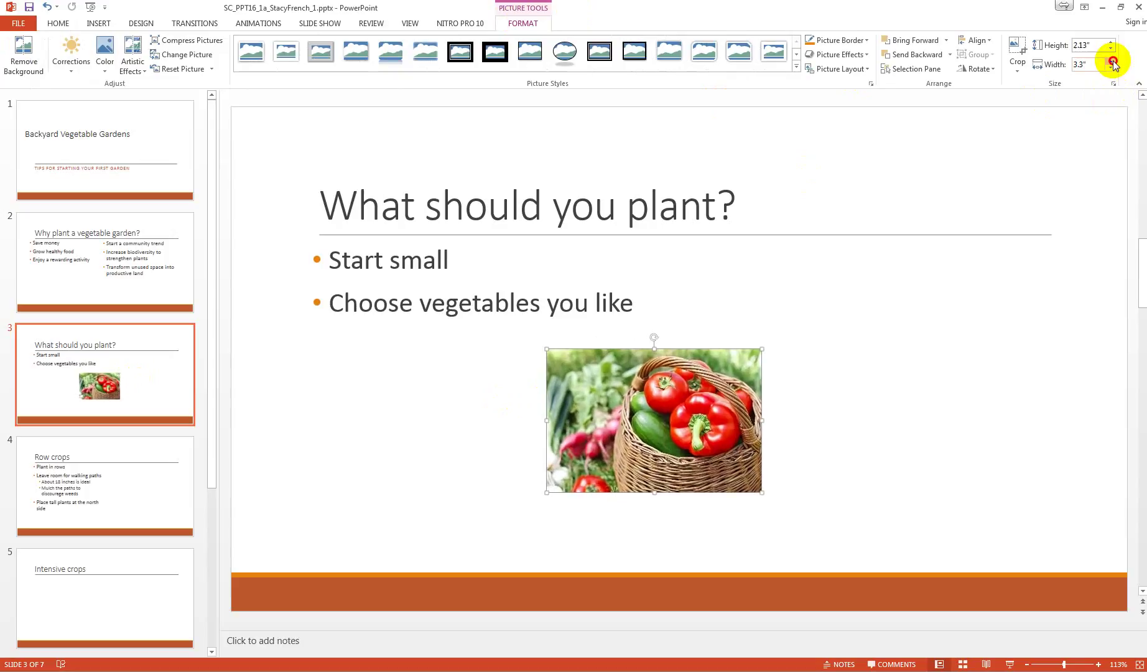
left_click(1111, 59)
left_click(1111, 60)
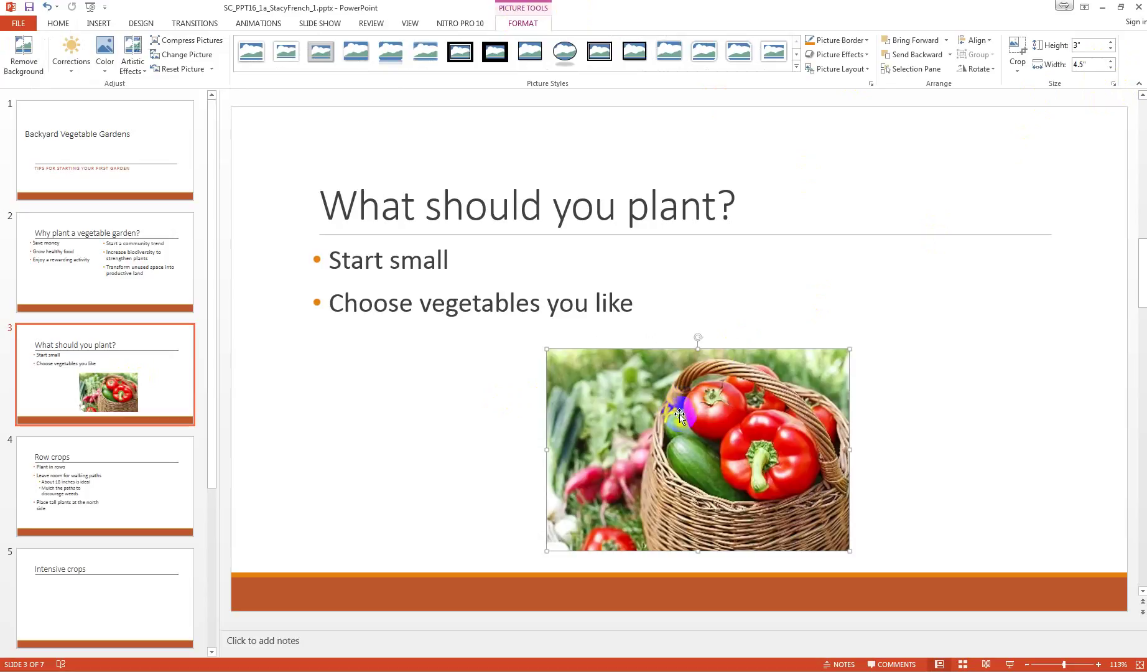
mouse_move(679, 415)
left_mouse_down()
mouse_move(860, 322)
mouse_move(919, 317)
mouse_move(901, 318)
left_mouse_up()
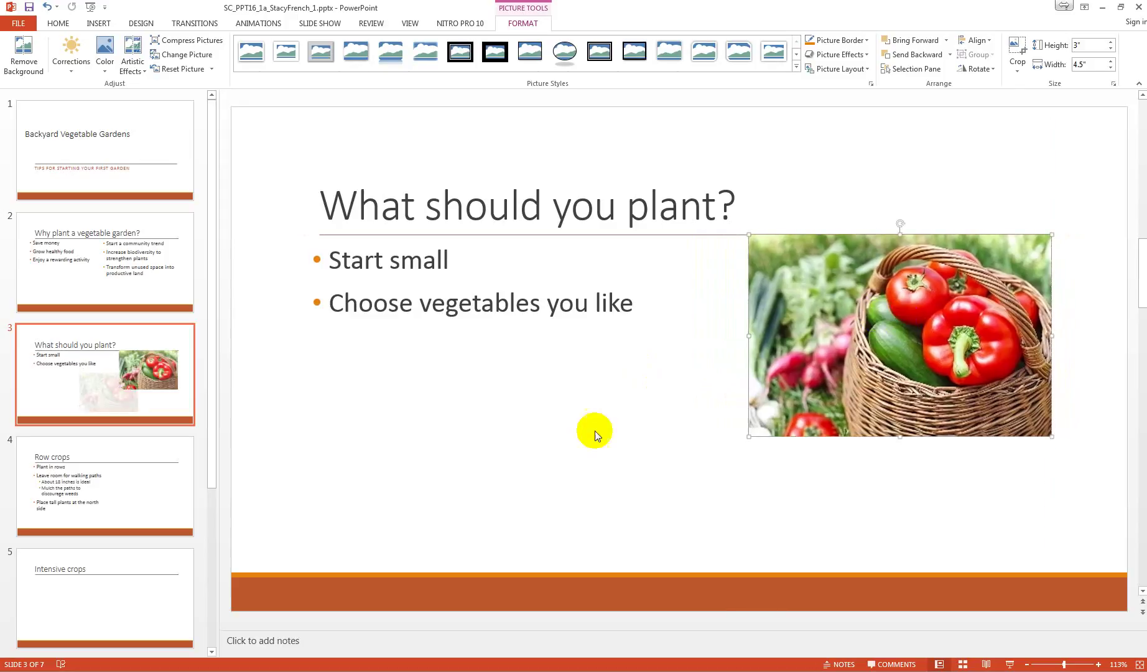
left_click(545, 447)
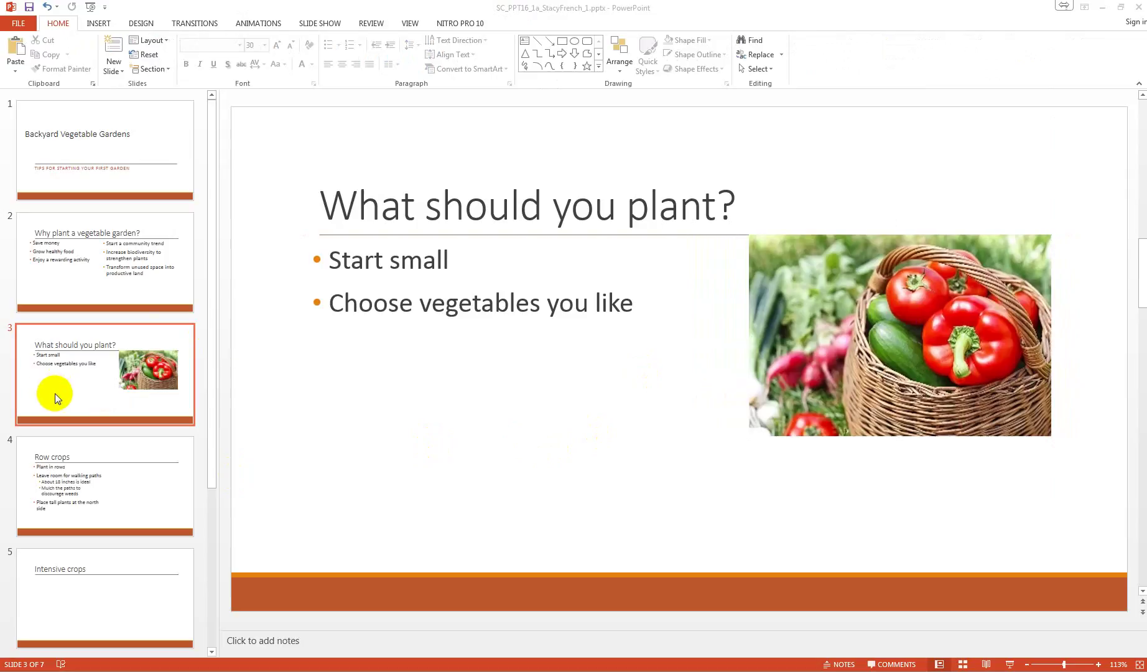
- Duplicate the 'What should you plant?' slide as slide 4 and return to slide 3
left_click(70, 357)
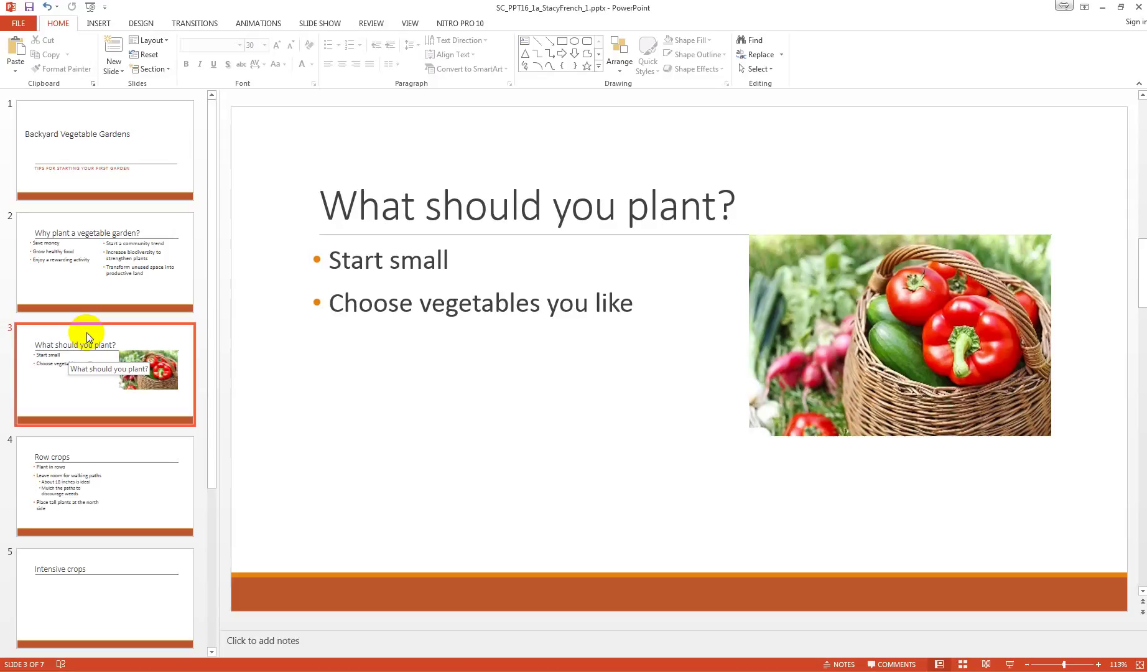
right_click(89, 338)
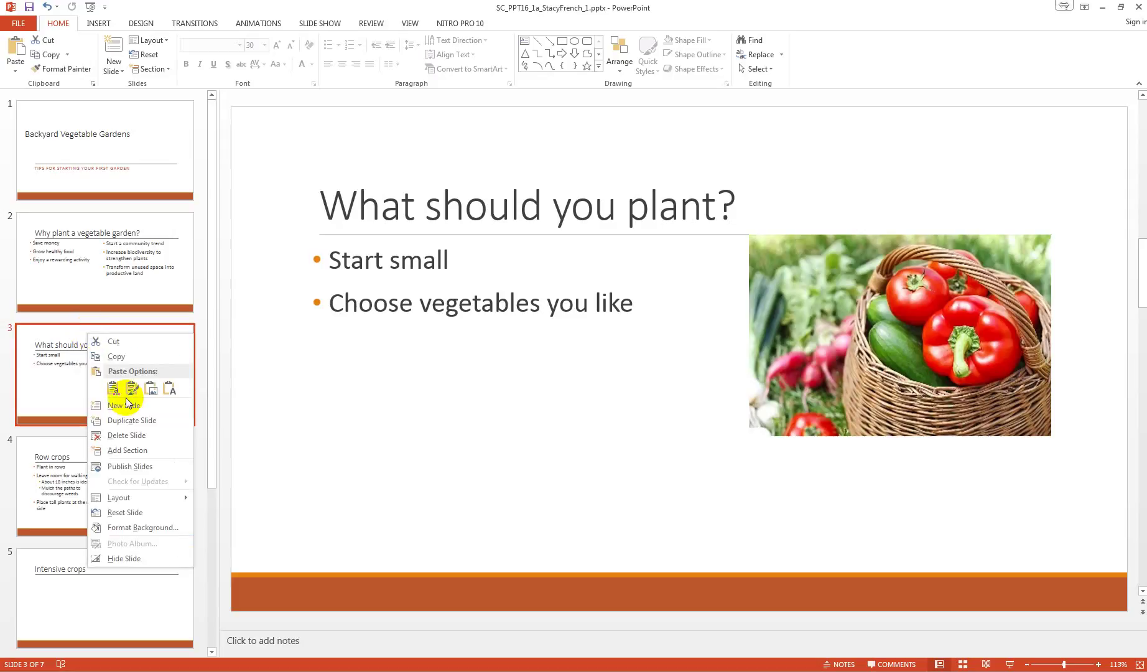
left_click(132, 420)
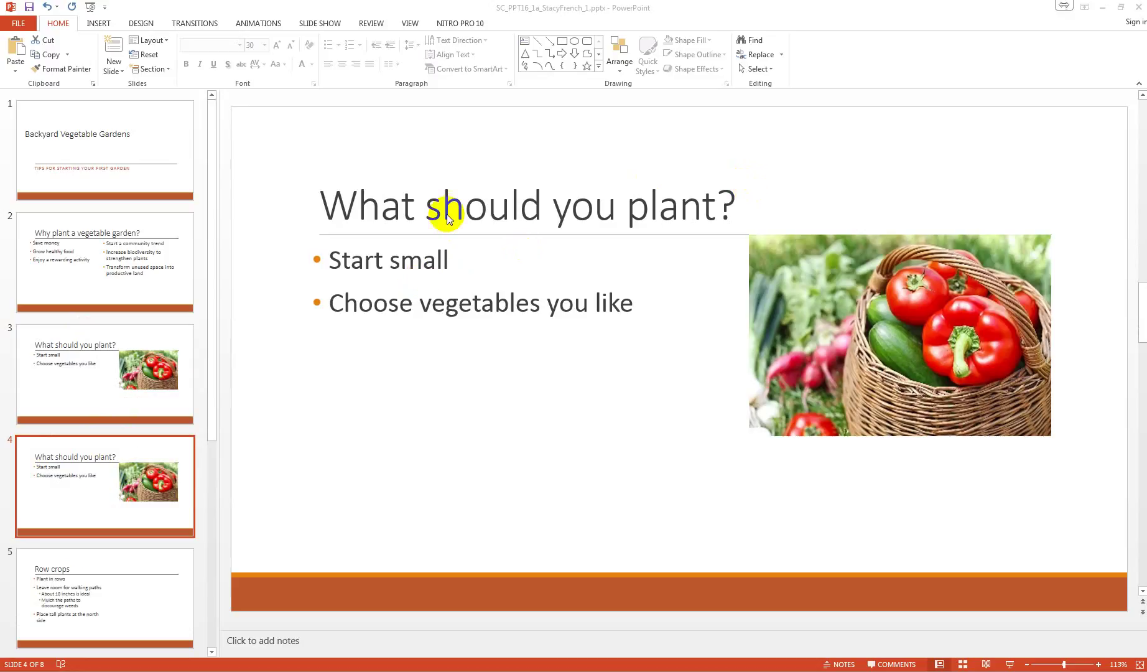
key("Page_Up")
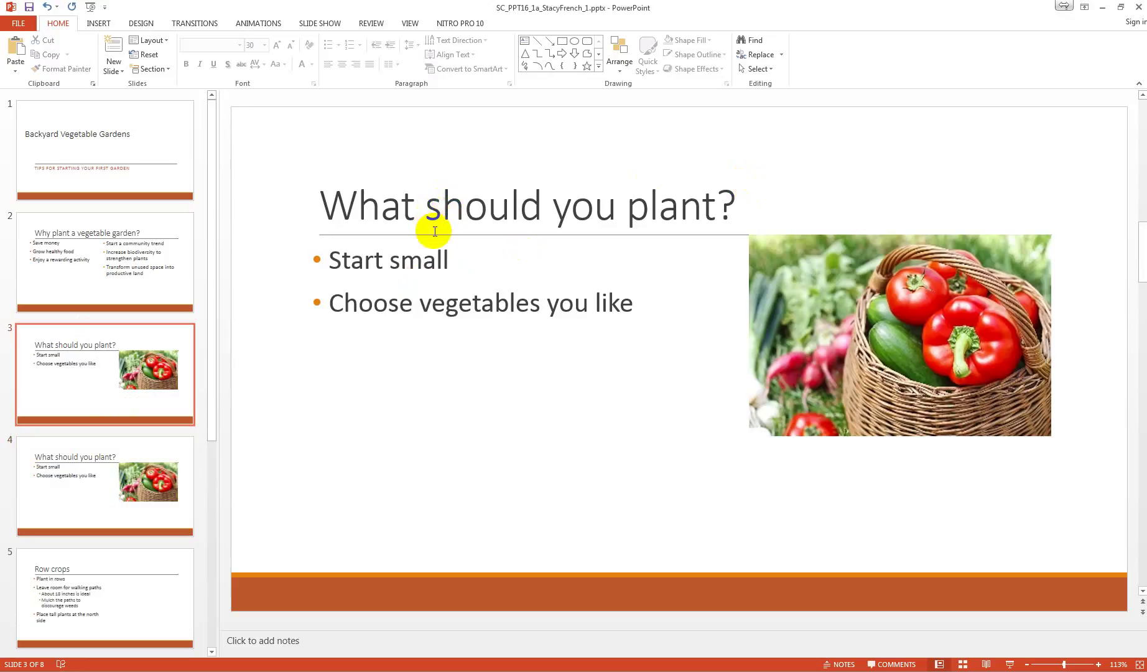
- Replace slide 3's title with 'Where should the garden go?', pasted as plain text
left_click(434, 195)
left_click(430, 130)
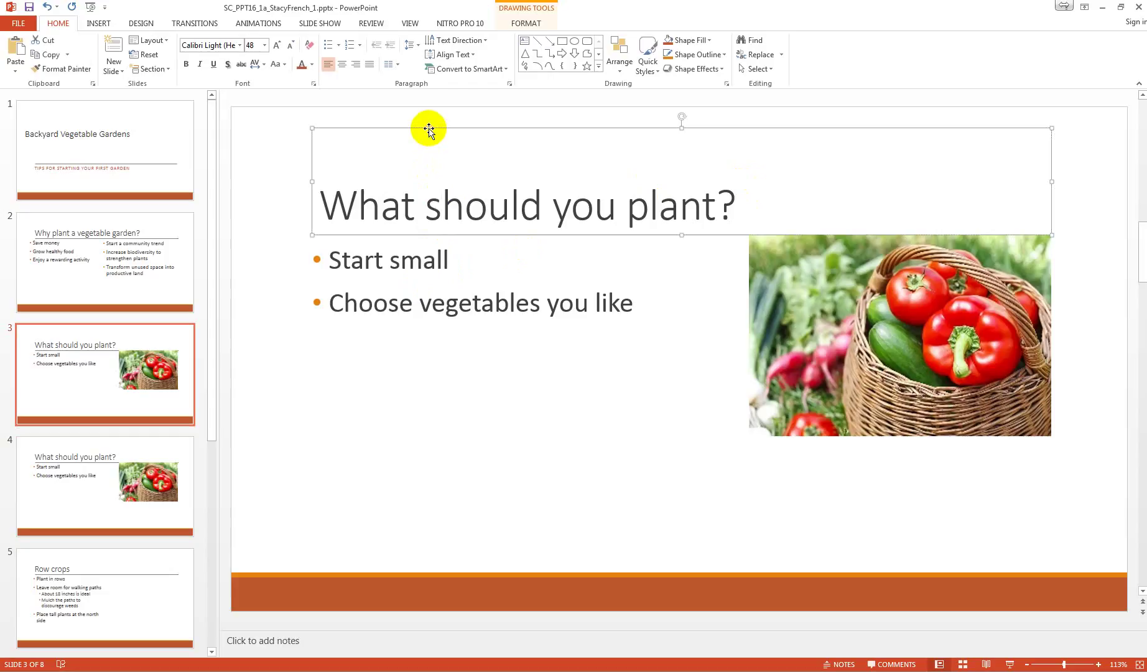
mouse_move(359, 204)
left_mouse_down()
mouse_move(323, 204)
mouse_move(734, 208)
left_mouse_up()
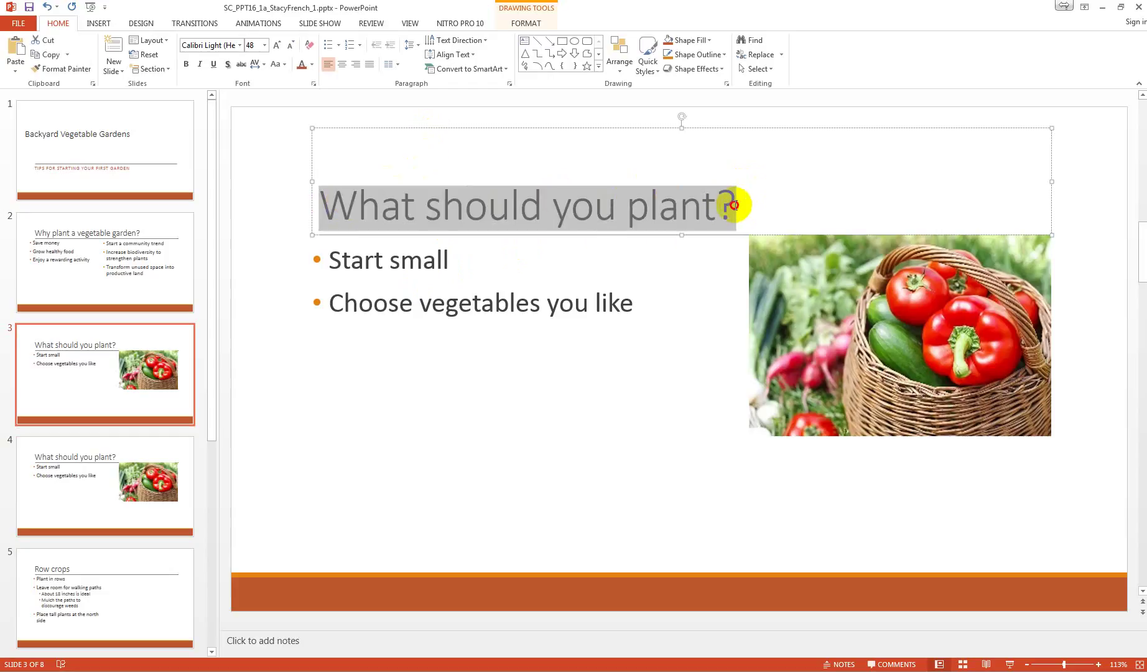
type("Where should the garden go?")
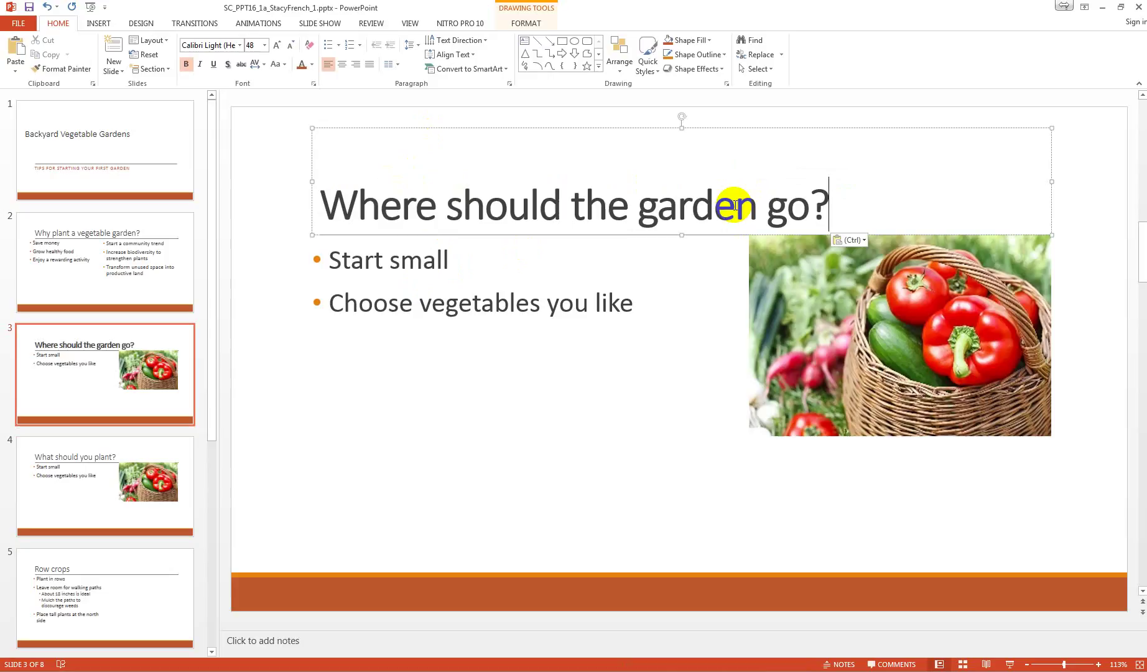
left_click(534, 127)
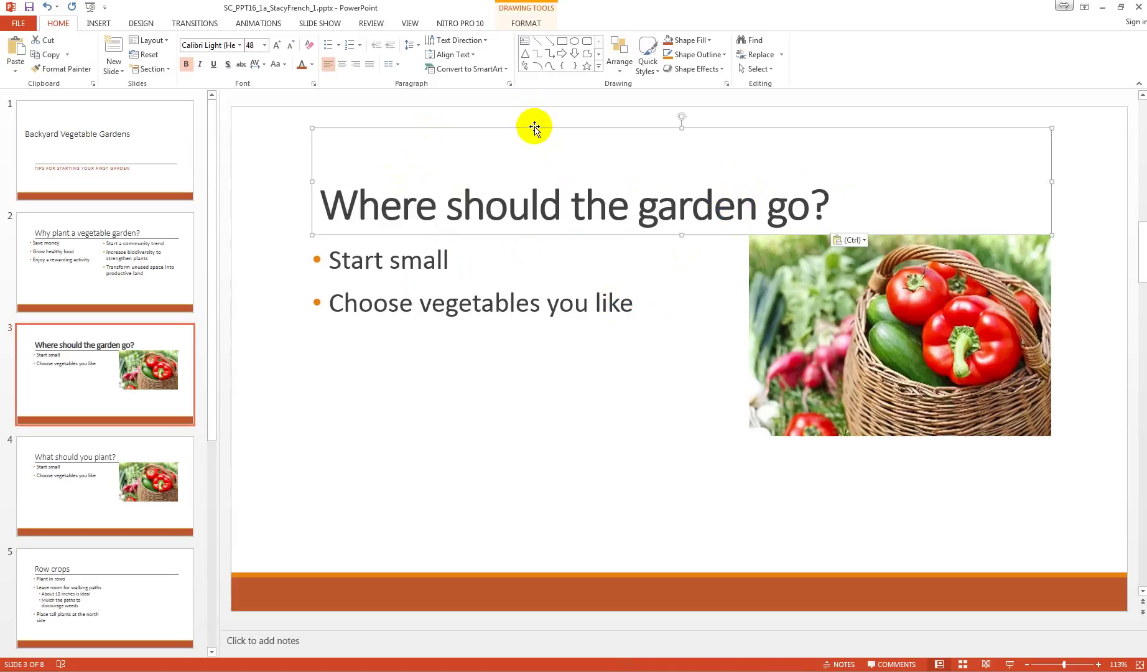
key("Escape")
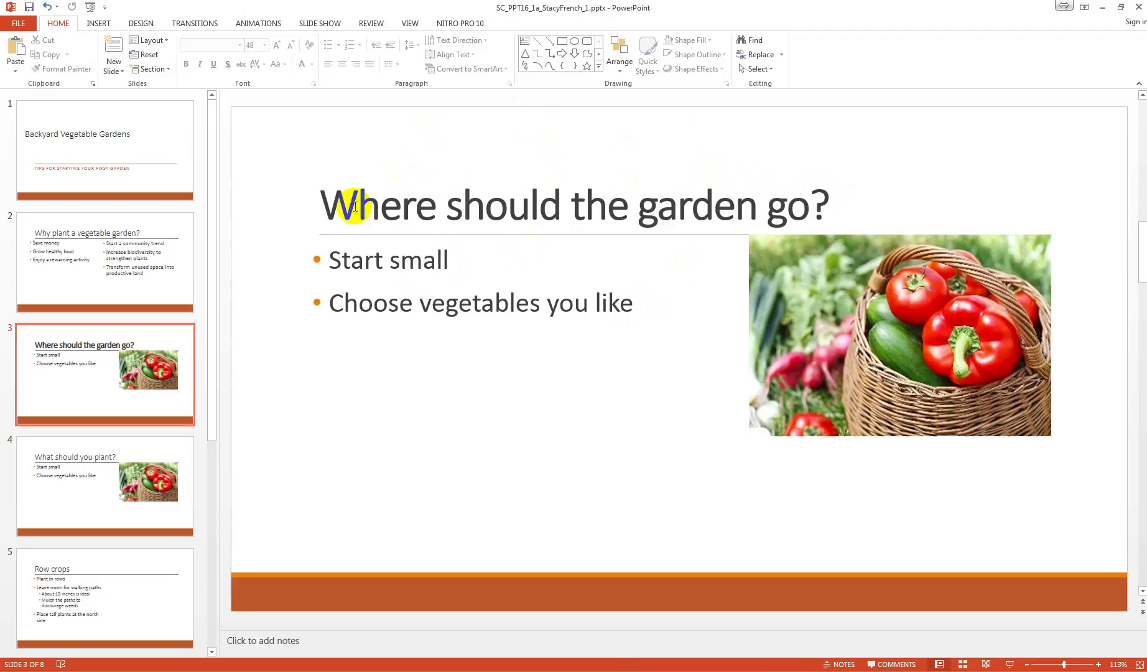
left_click_drag(321, 204, 838, 204)
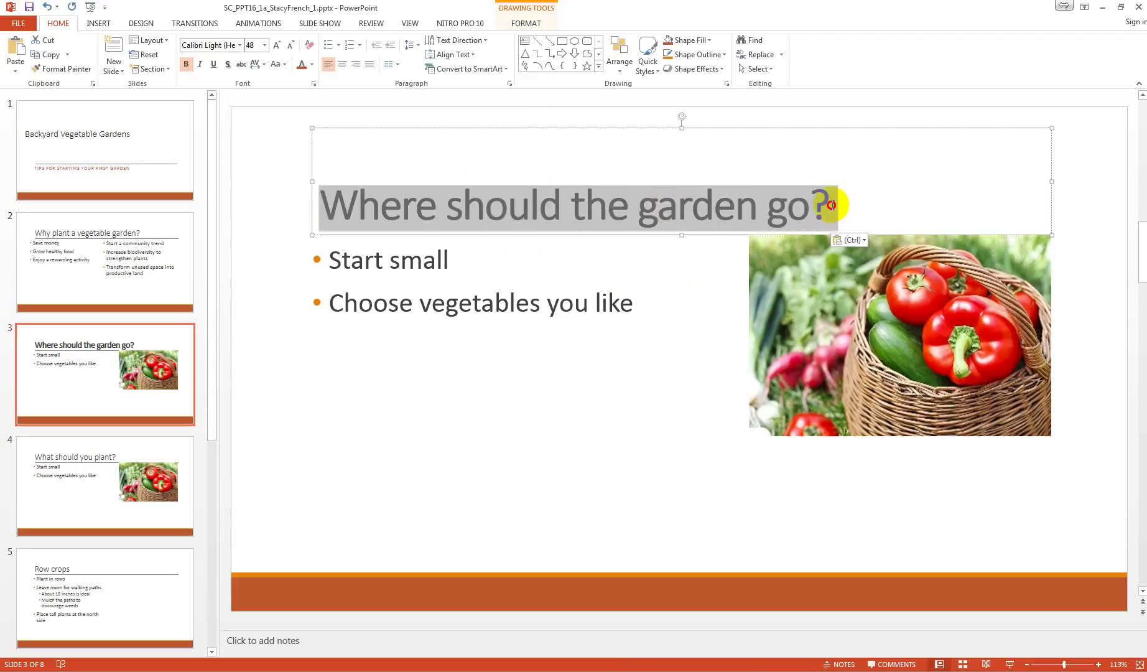
right_click(668, 202)
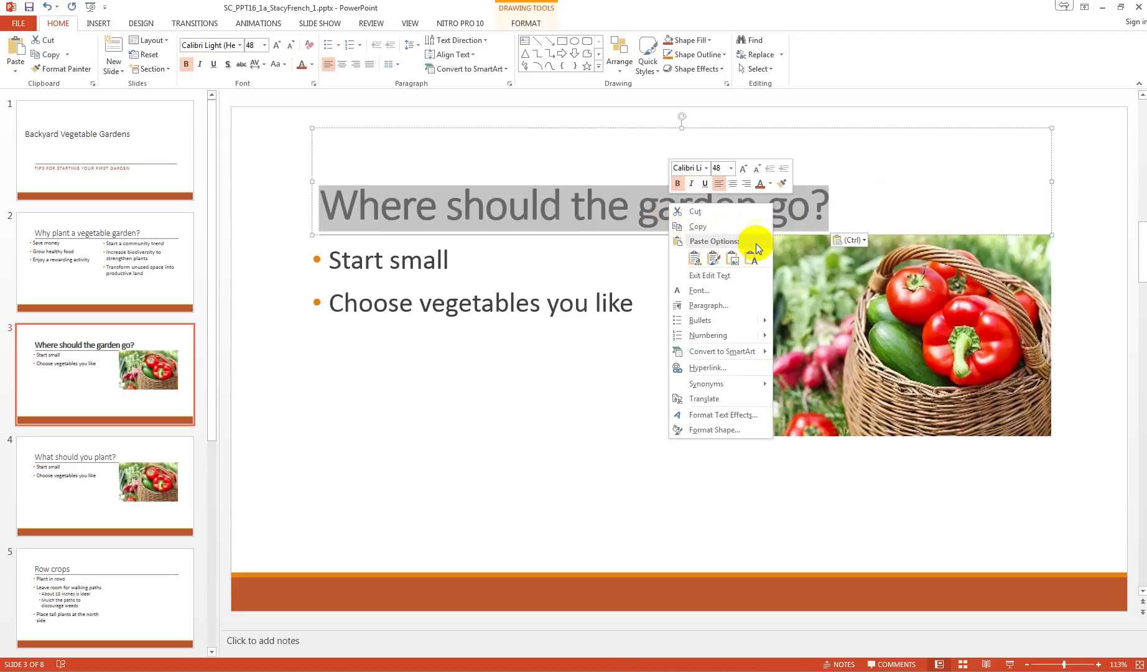
left_click(754, 260)
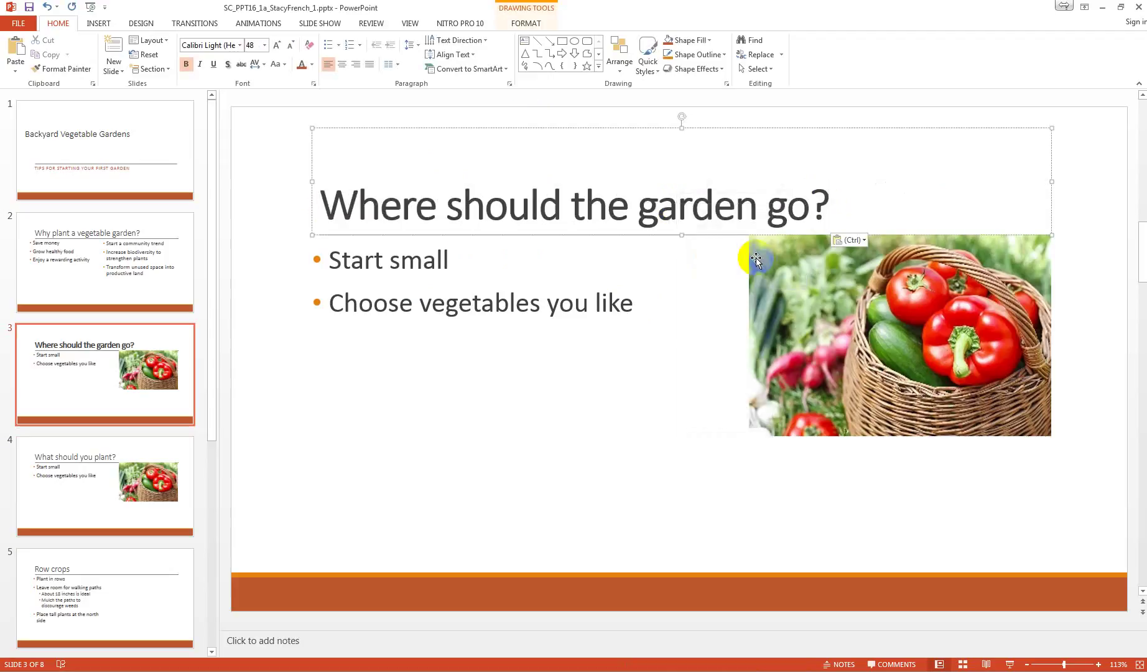
left_click(633, 342)
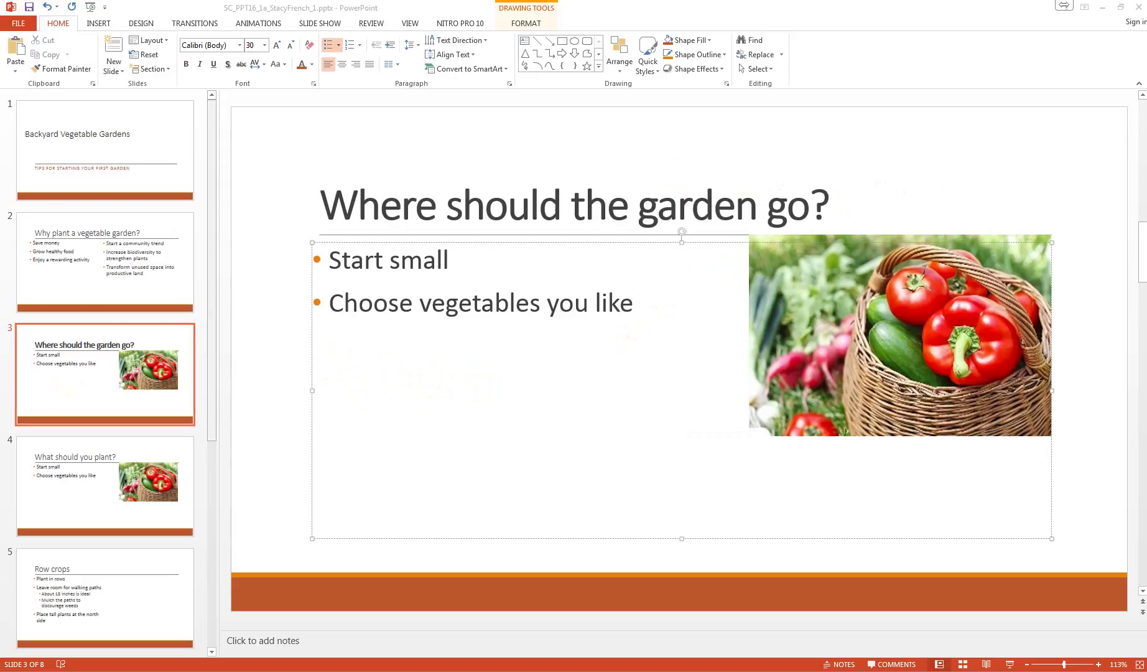
- Paste new bullets over slide 3's two existing bullet lines
left_click(398, 261)
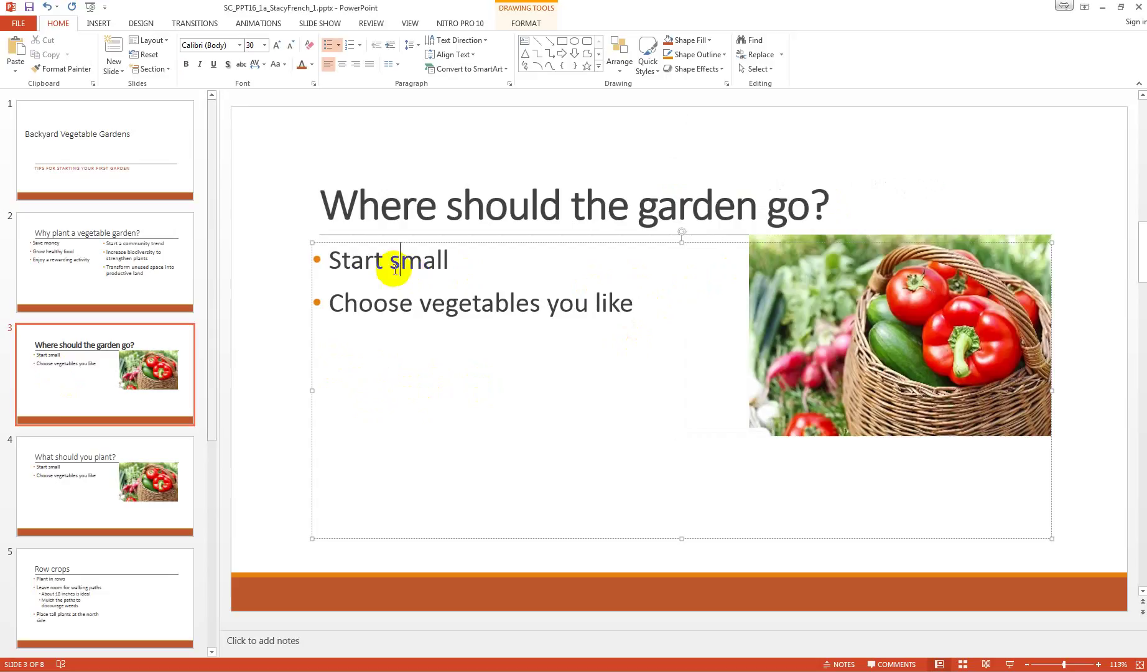
left_click_drag(329, 260, 632, 304)
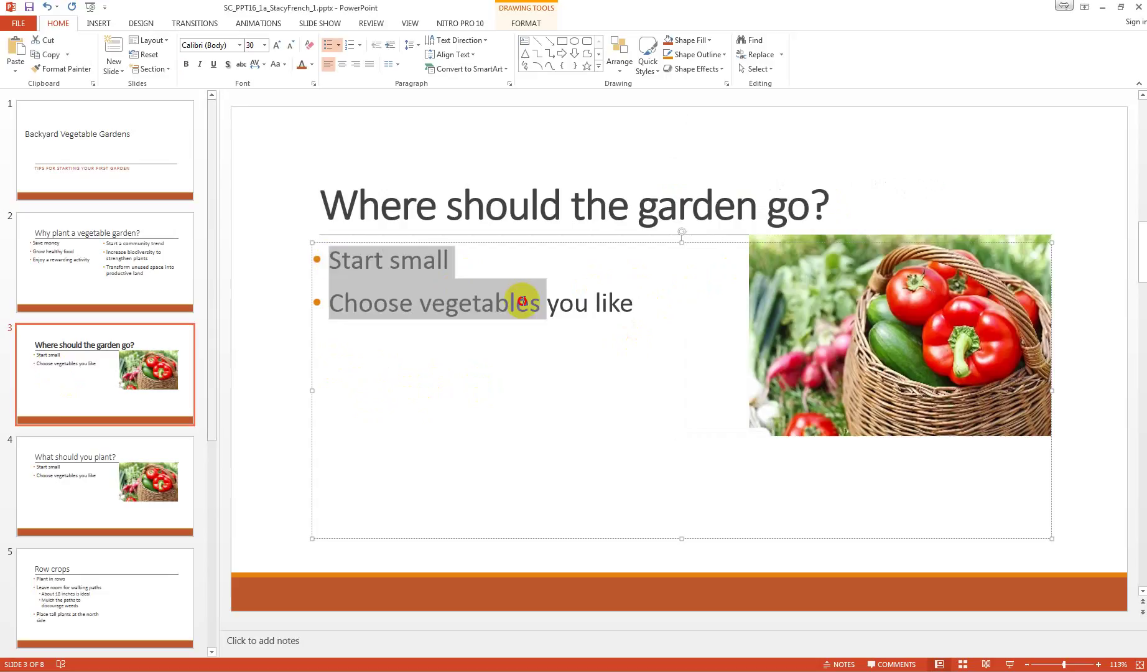
right_click(569, 304)
left_click(657, 360)
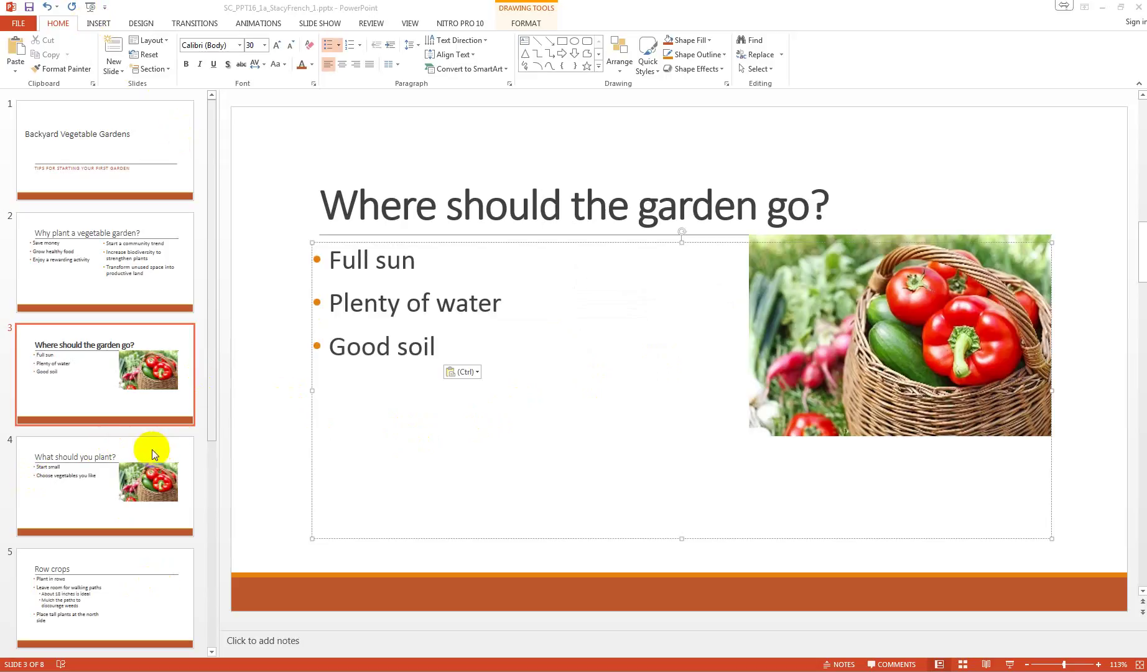
- Undo the bullet and title changes to restore slide 3, then open slide 4
left_click(51, 8)
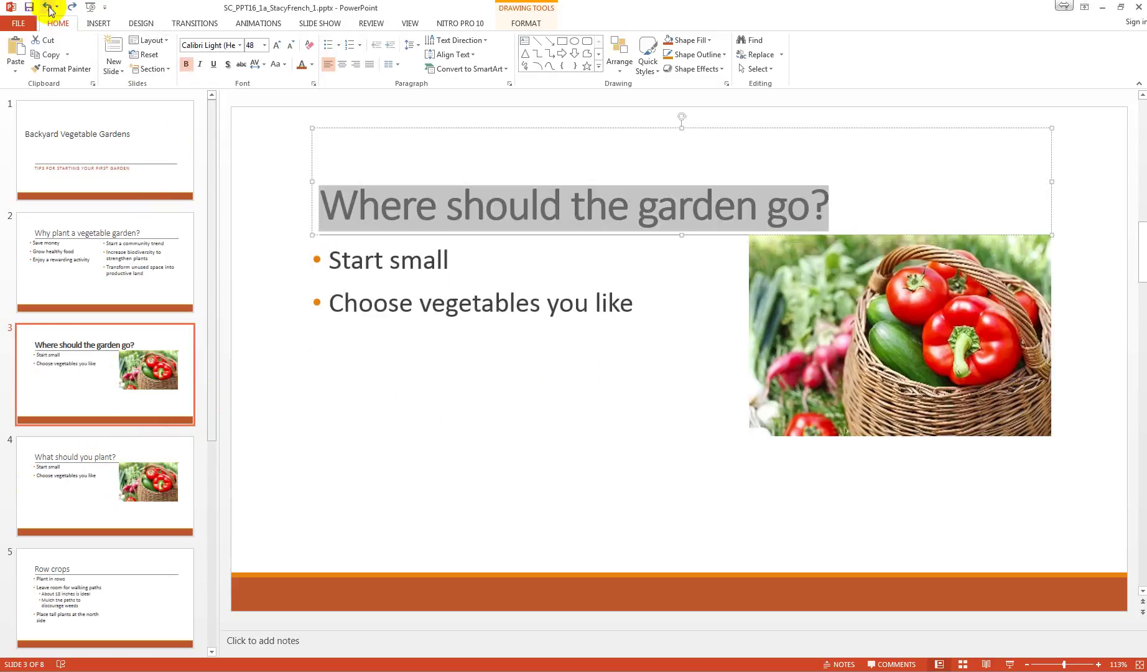
left_click(51, 9)
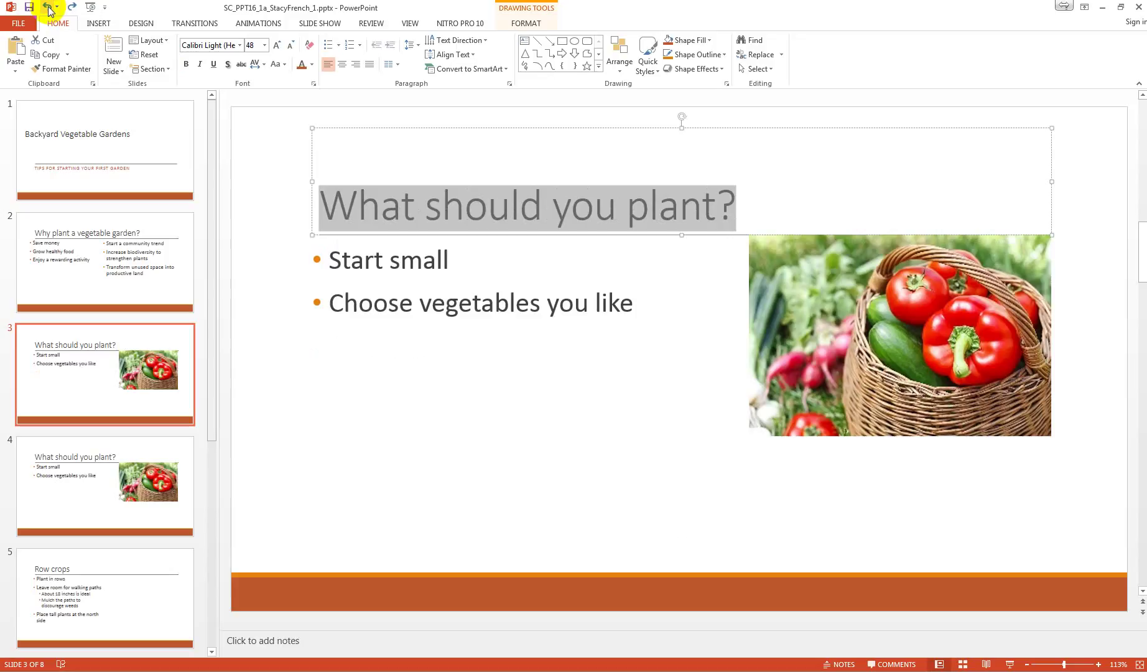
left_click(94, 501)
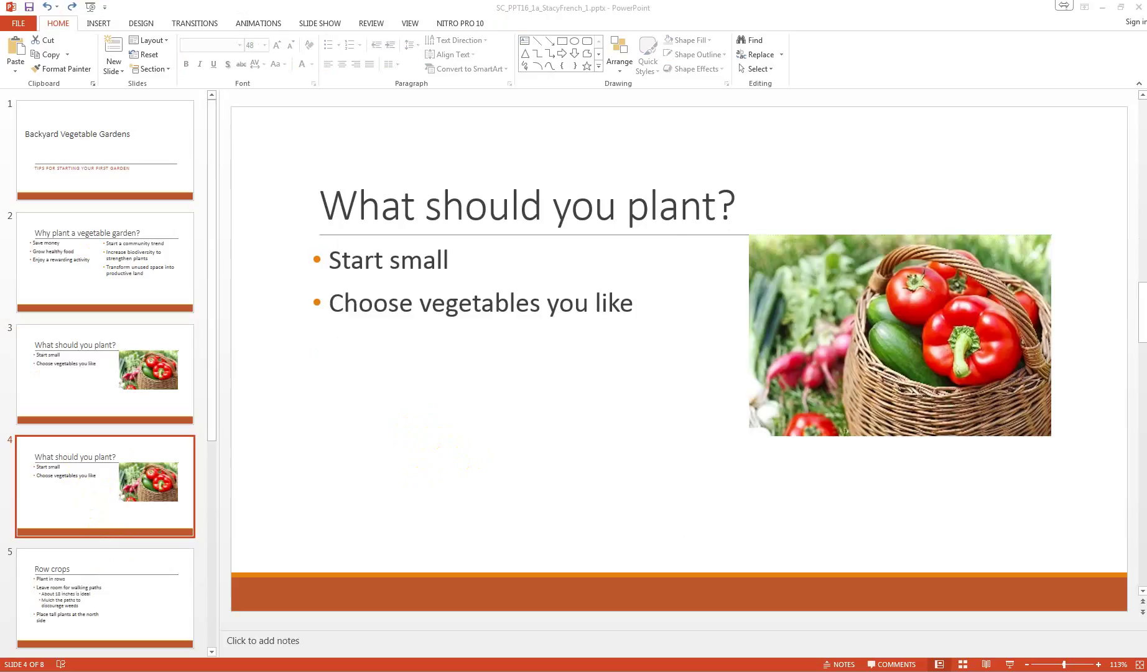
- Paste 'Where should the garden go?' over slide 4's title
left_click(523, 204)
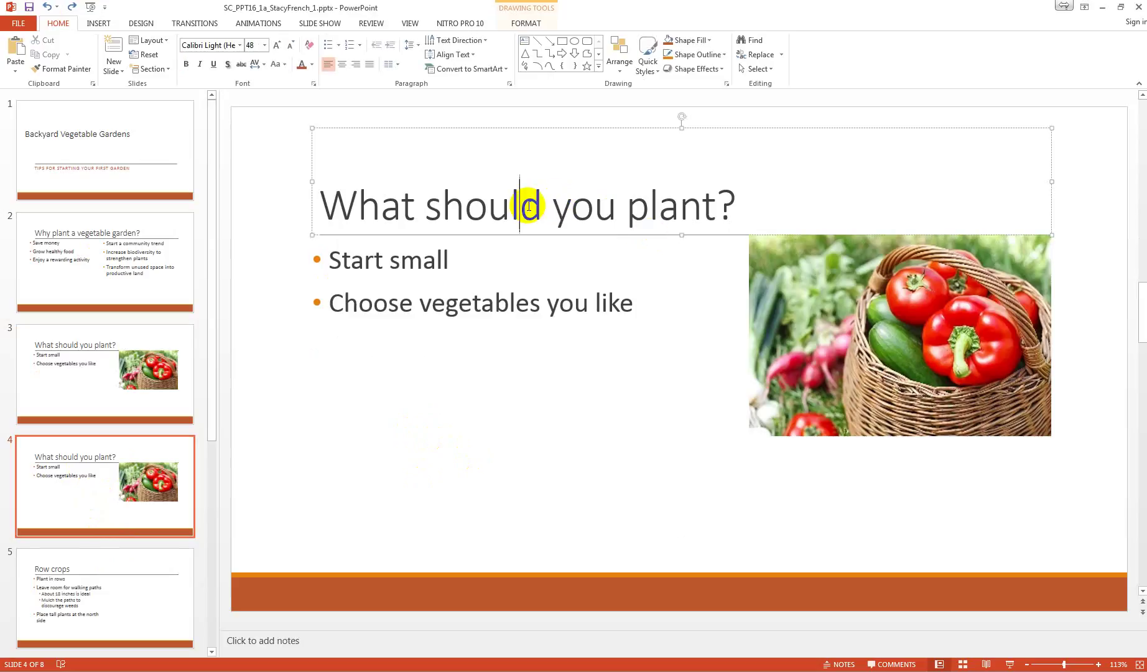
left_click_drag(320, 204, 735, 207)
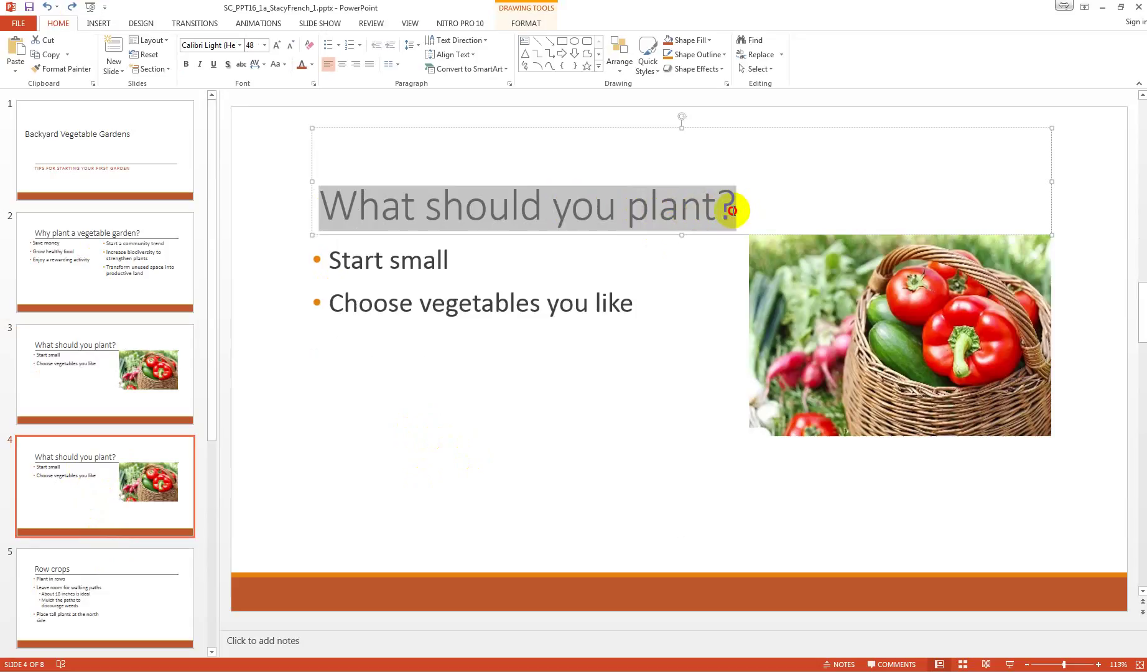
right_click(592, 201)
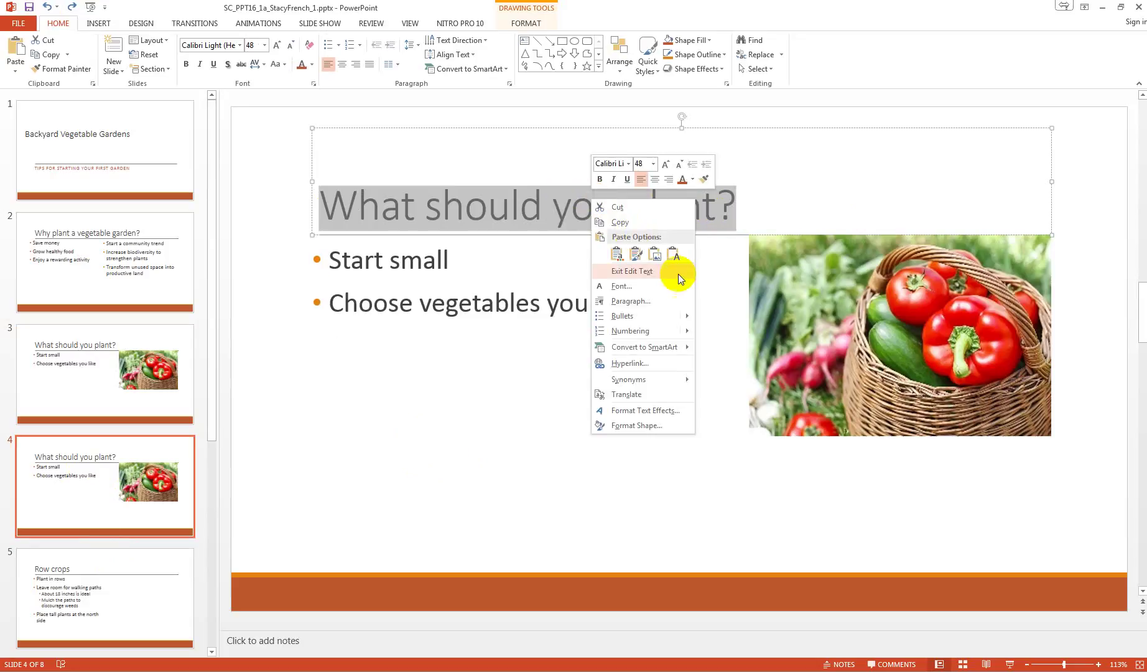
left_click(681, 255)
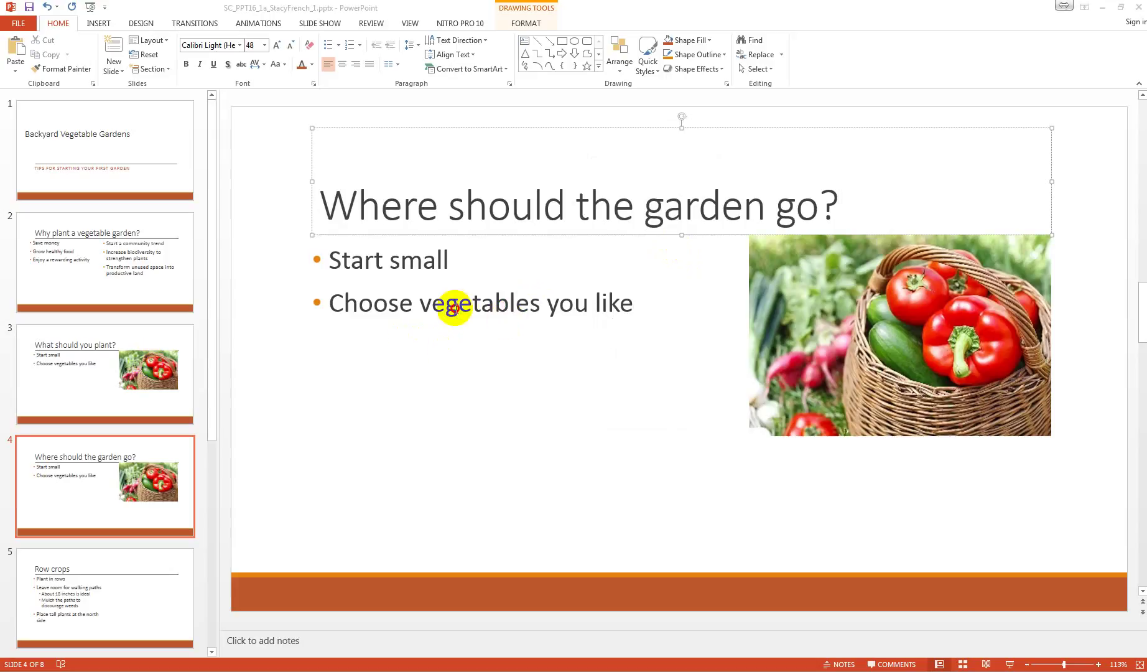
- Replace slide 4's bullets with Full sun, Plenty of water and Good soil
left_click(412, 300)
left_click_drag(331, 260, 622, 309)
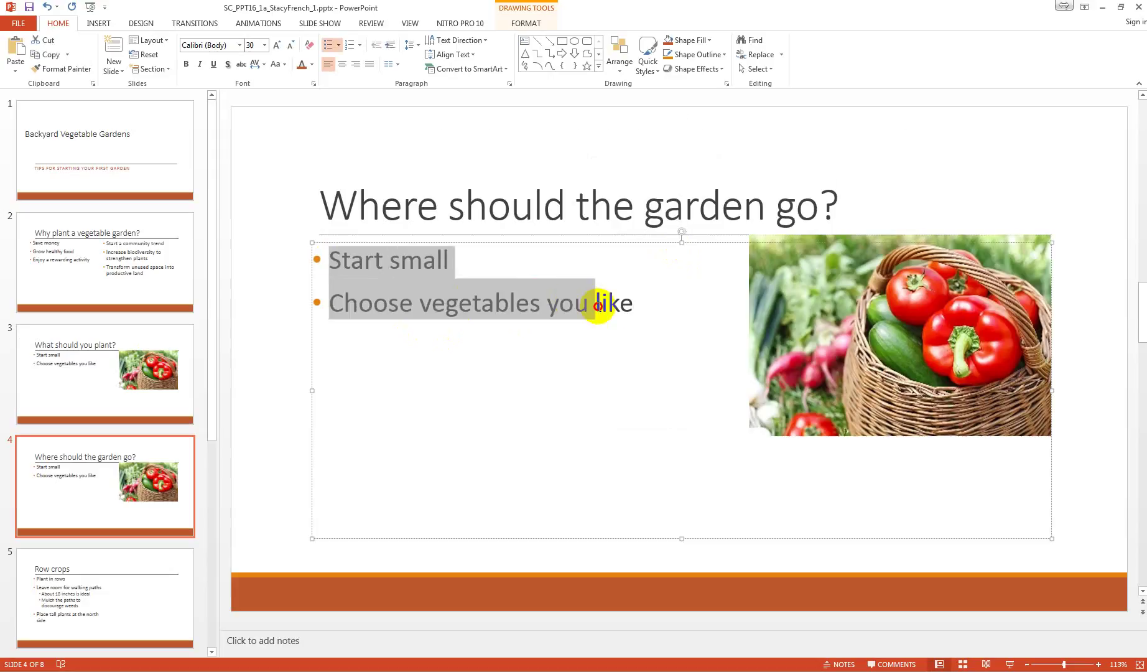
left_click(358, 269)
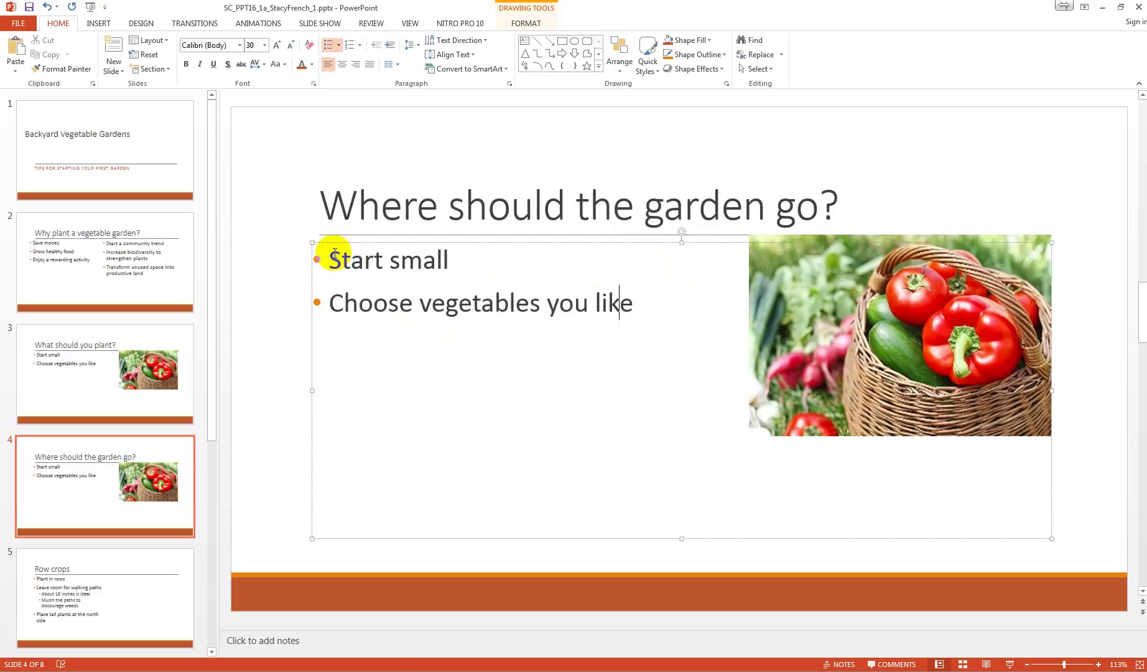
left_click_drag(328, 259, 636, 311)
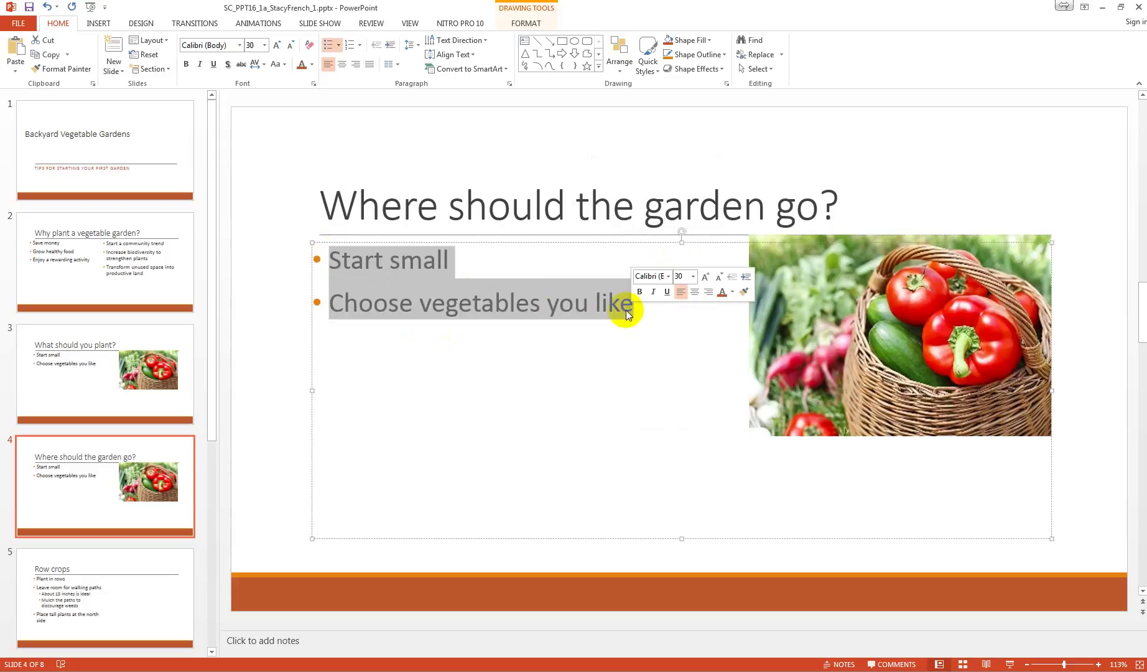
right_click(626, 310)
left_click(590, 297)
right_click(628, 311)
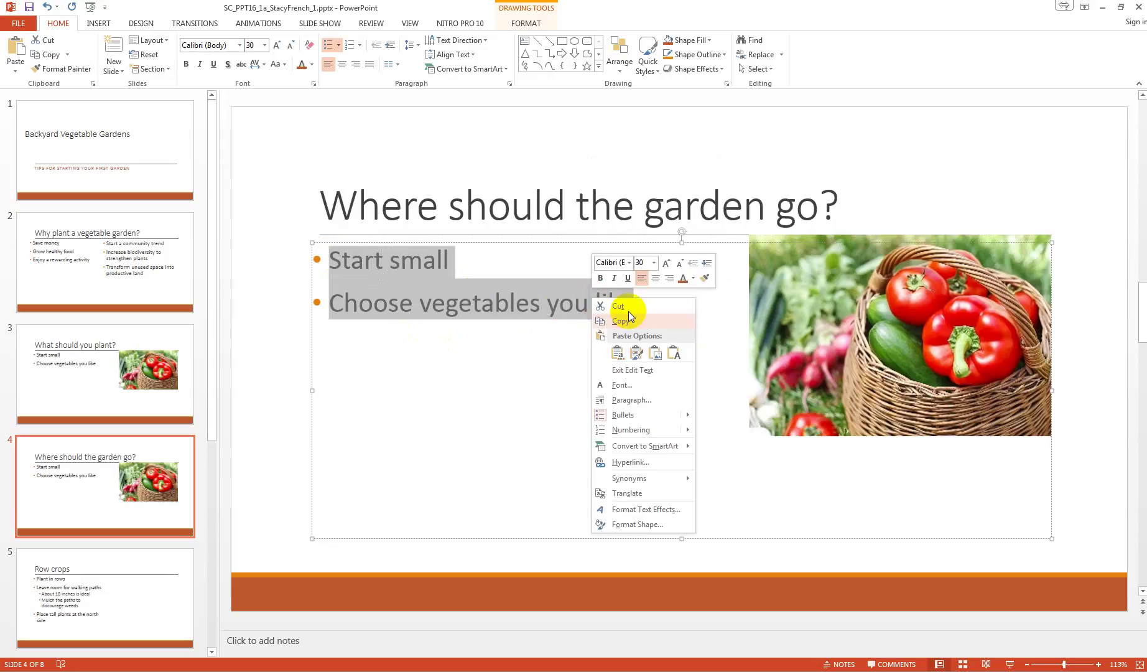
left_click(677, 356)
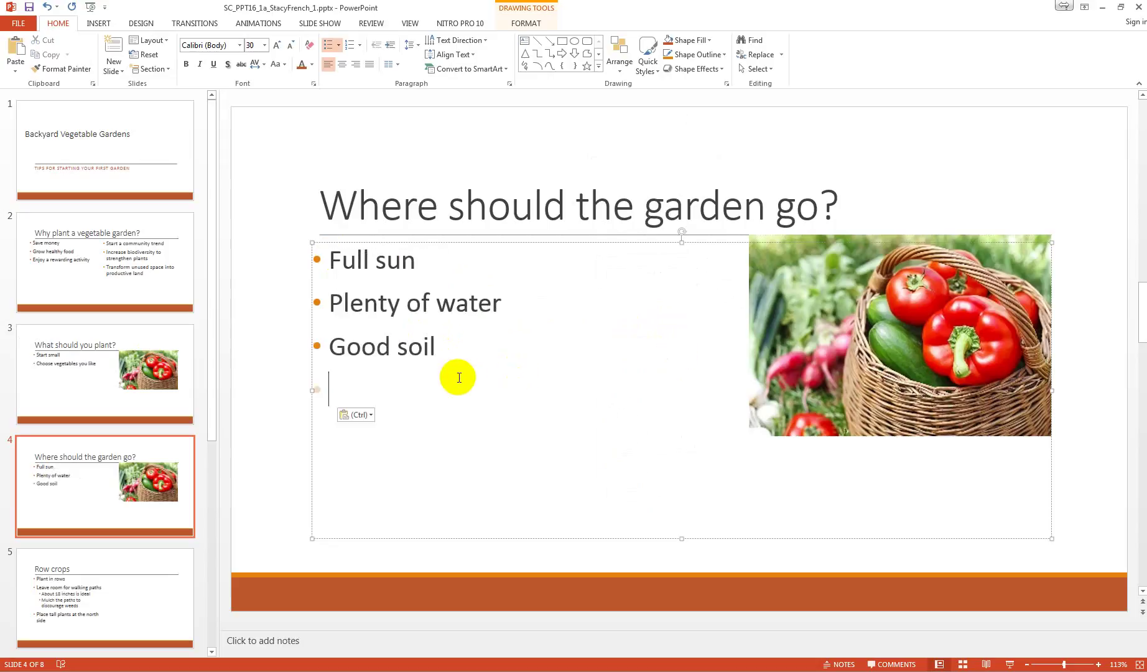
key("BackSpace")
key("BackSpace")
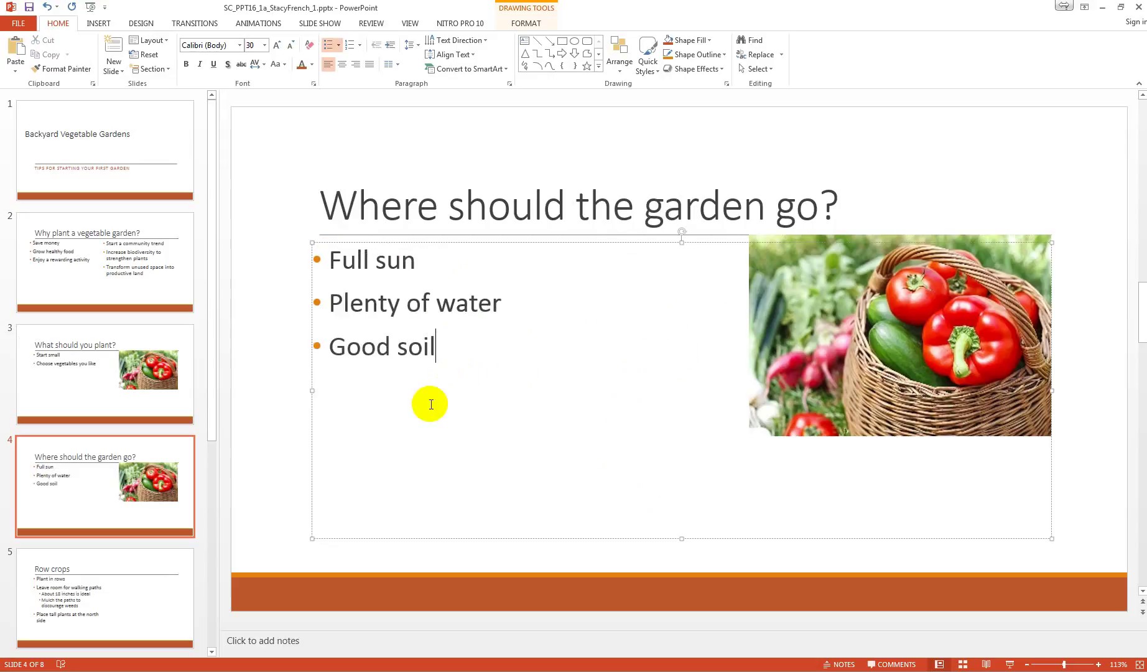
- Apply the Title and Content layout to the Row crops slide
left_click(124, 582)
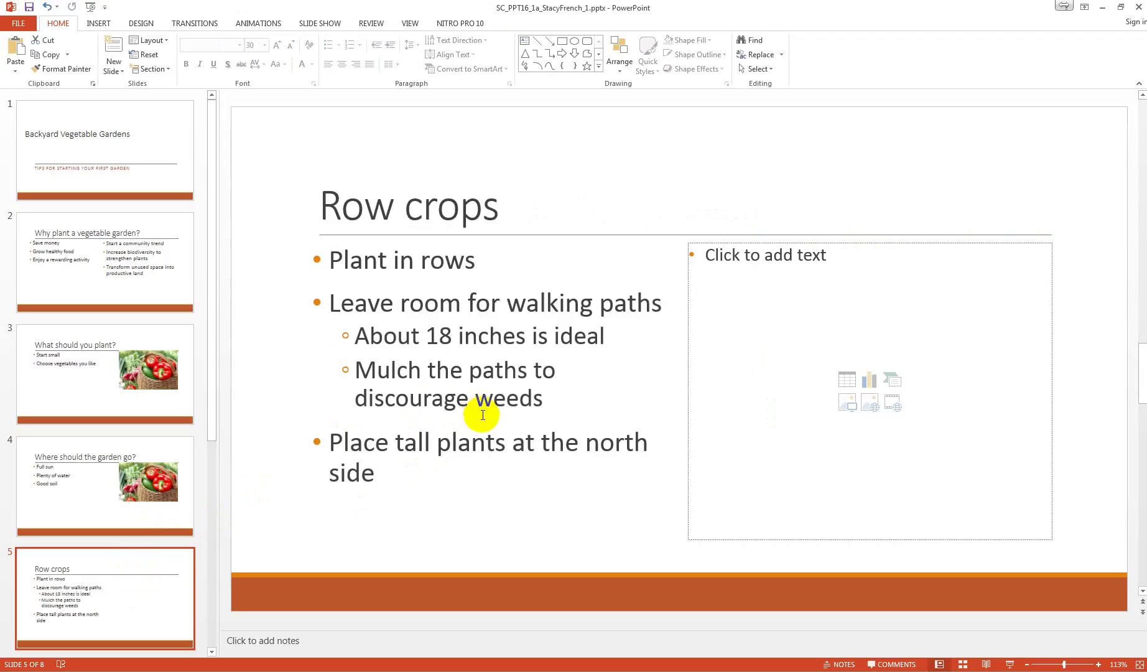
left_click(161, 39)
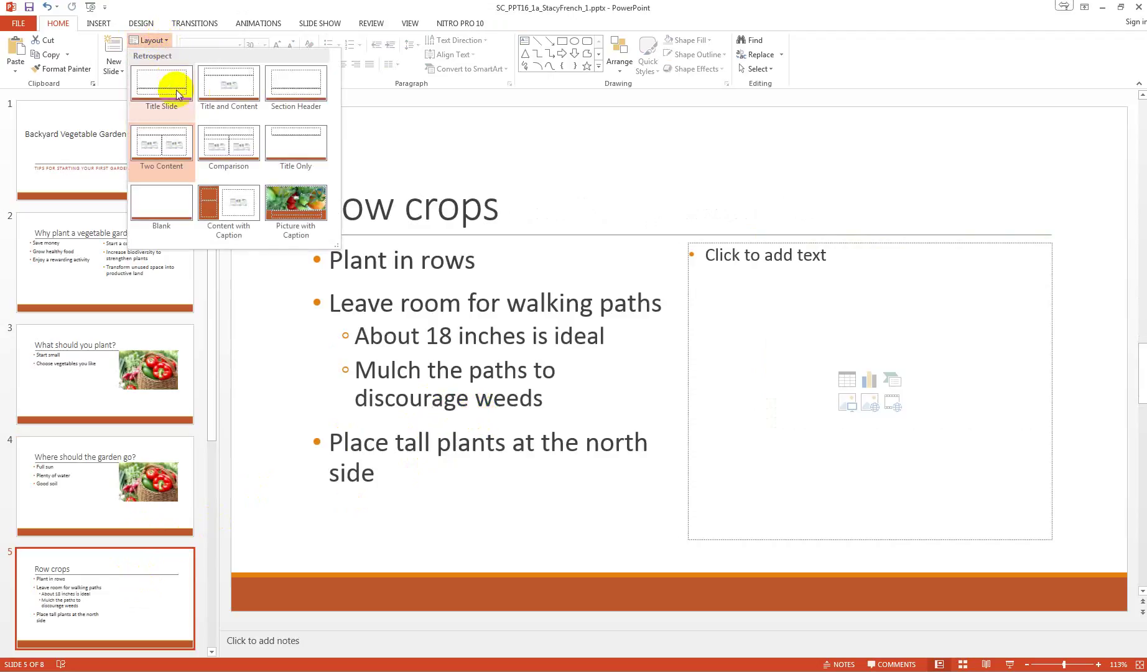
left_click(228, 90)
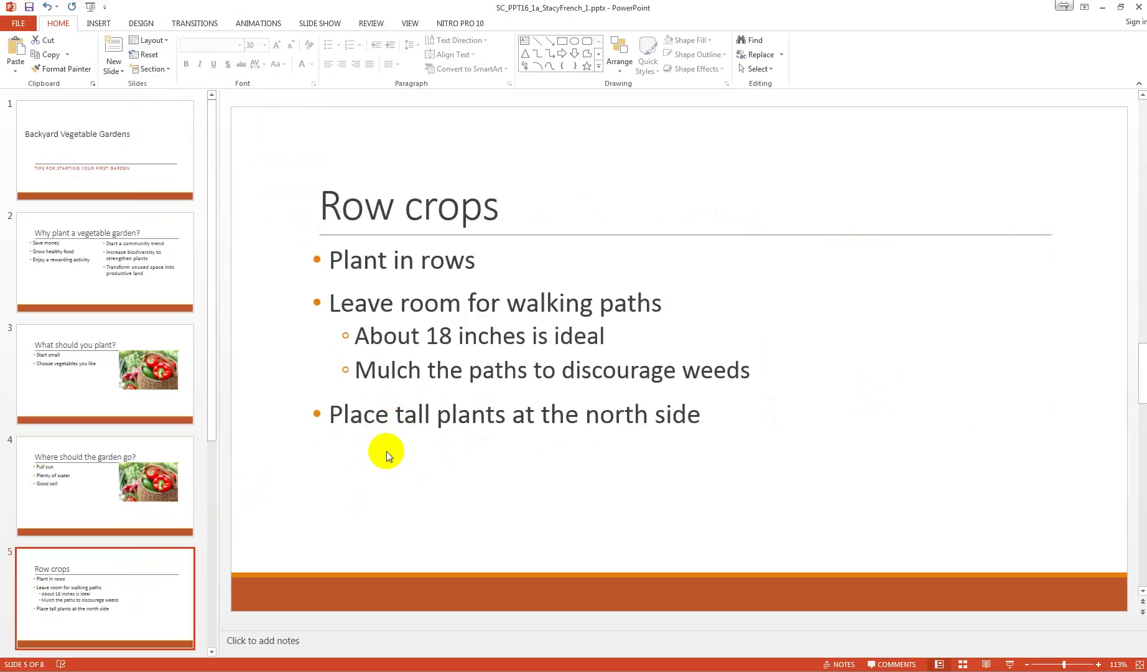
- Italicize the word 'north' in the last Row crops bullet
left_click(419, 369)
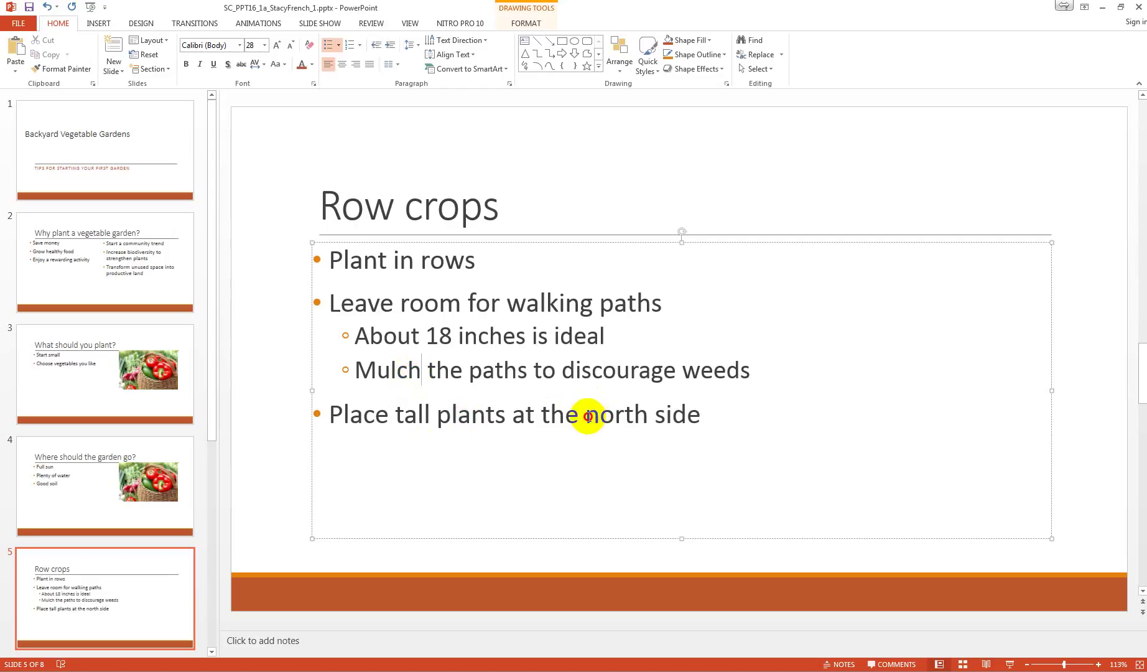
left_click_drag(587, 414, 647, 415)
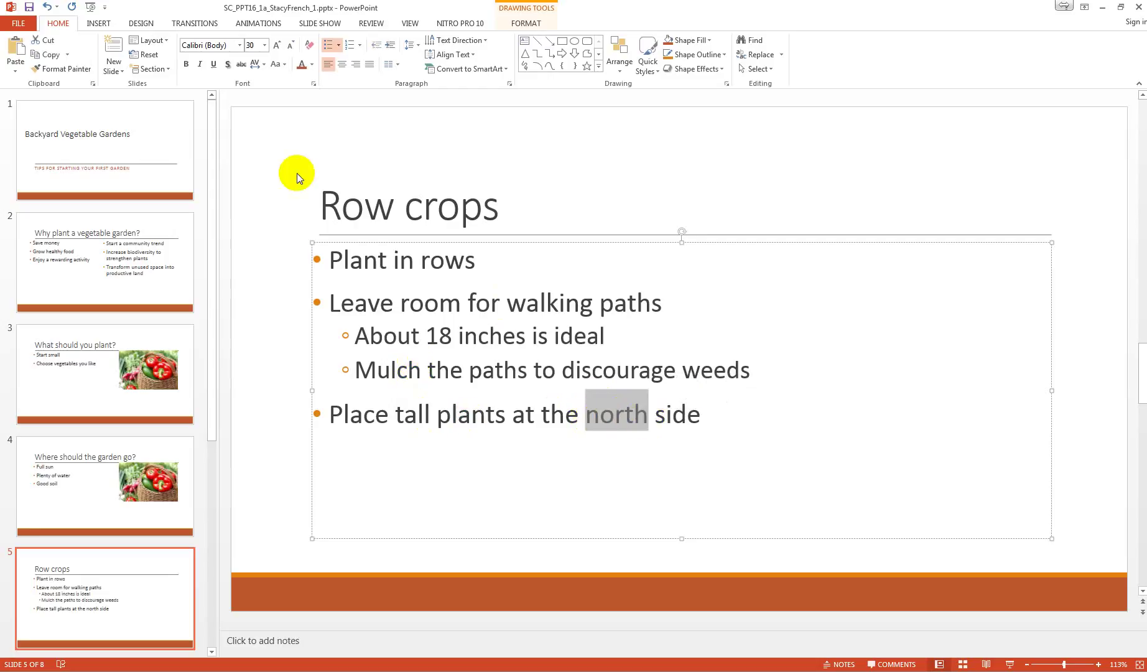
left_click(199, 63)
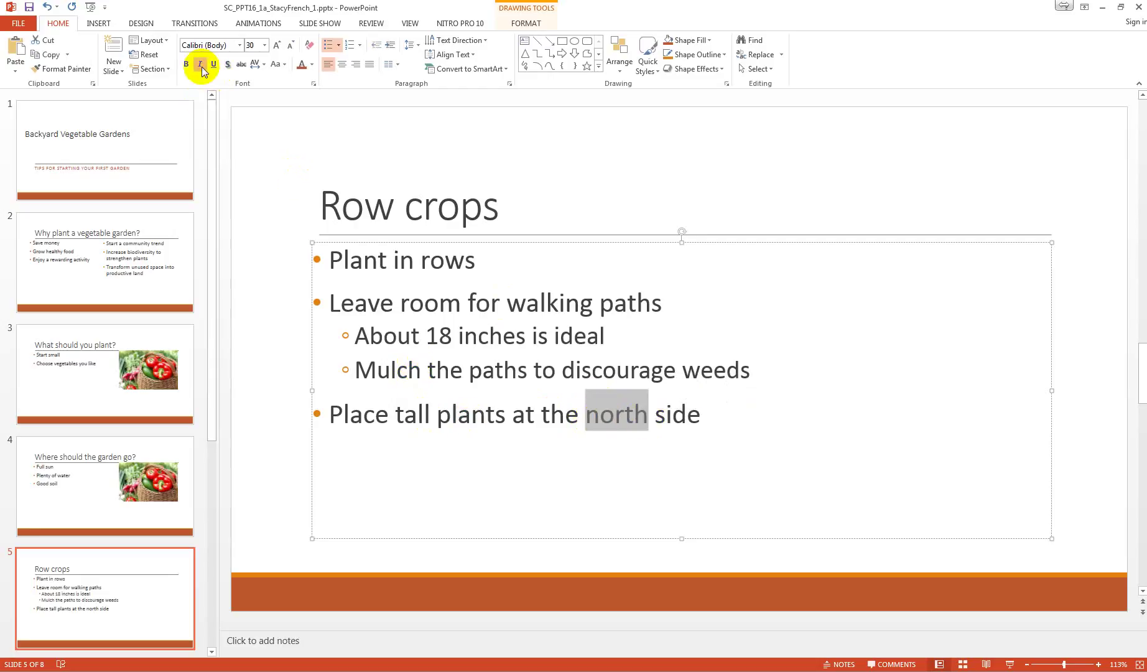
left_click(423, 470)
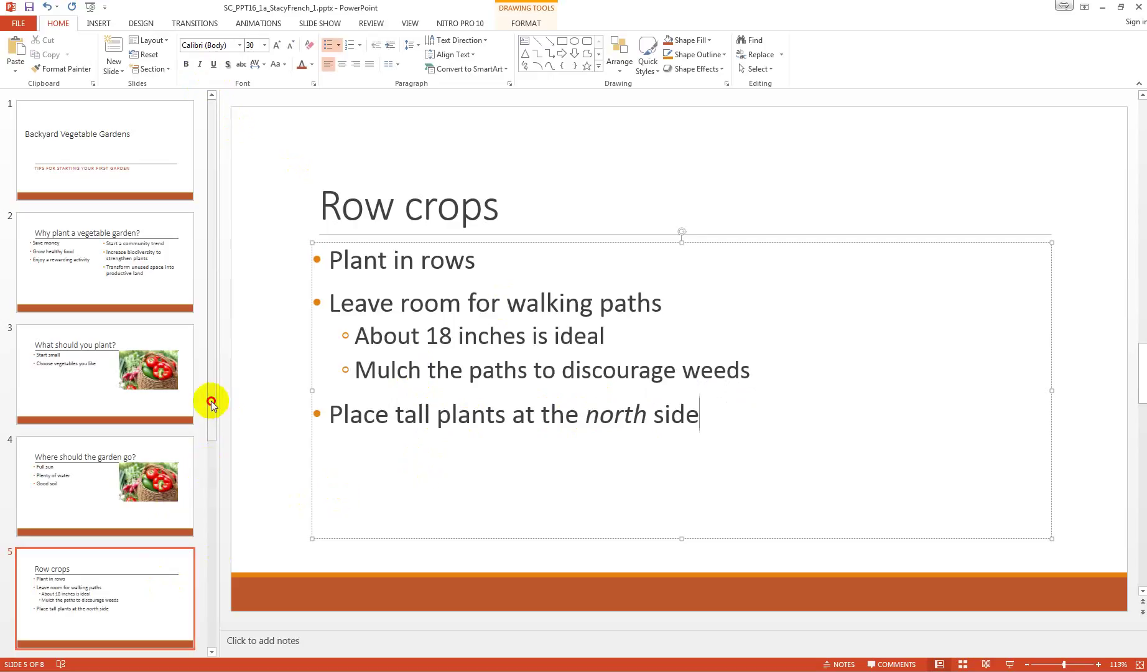
left_click_drag(222, 409, 218, 551)
left_click(108, 440)
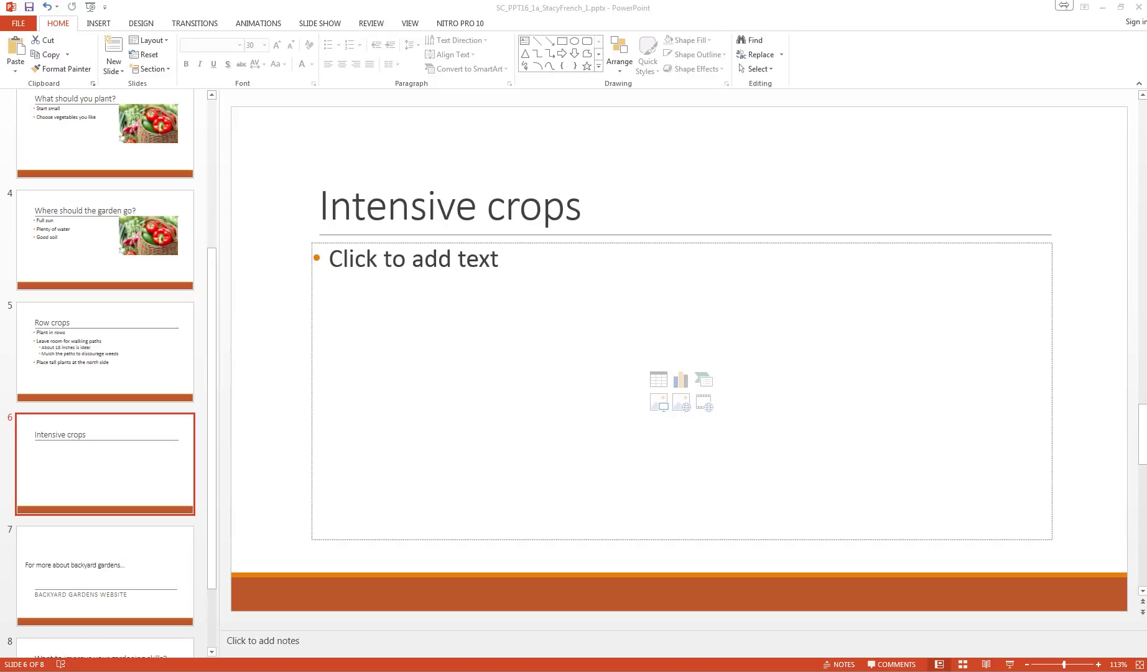
- Paste the four copied bullets as plain text into Intensive crops and remove the empty bullet
left_click(345, 264)
right_click(331, 258)
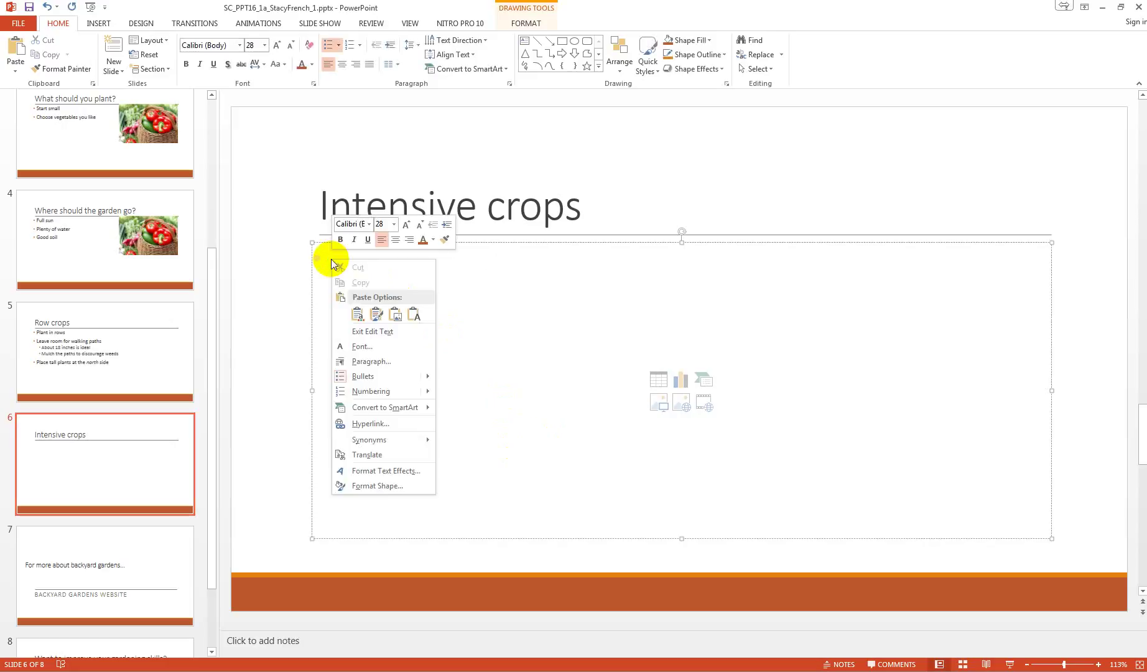
left_click(415, 314)
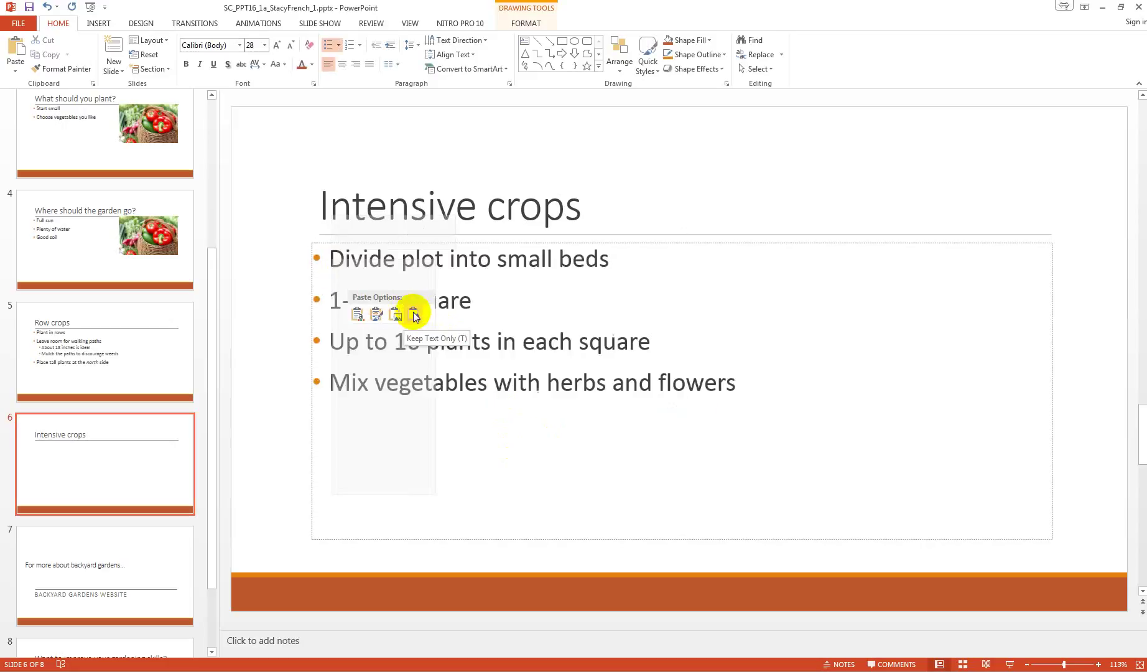
key("BackSpace")
left_click(557, 394)
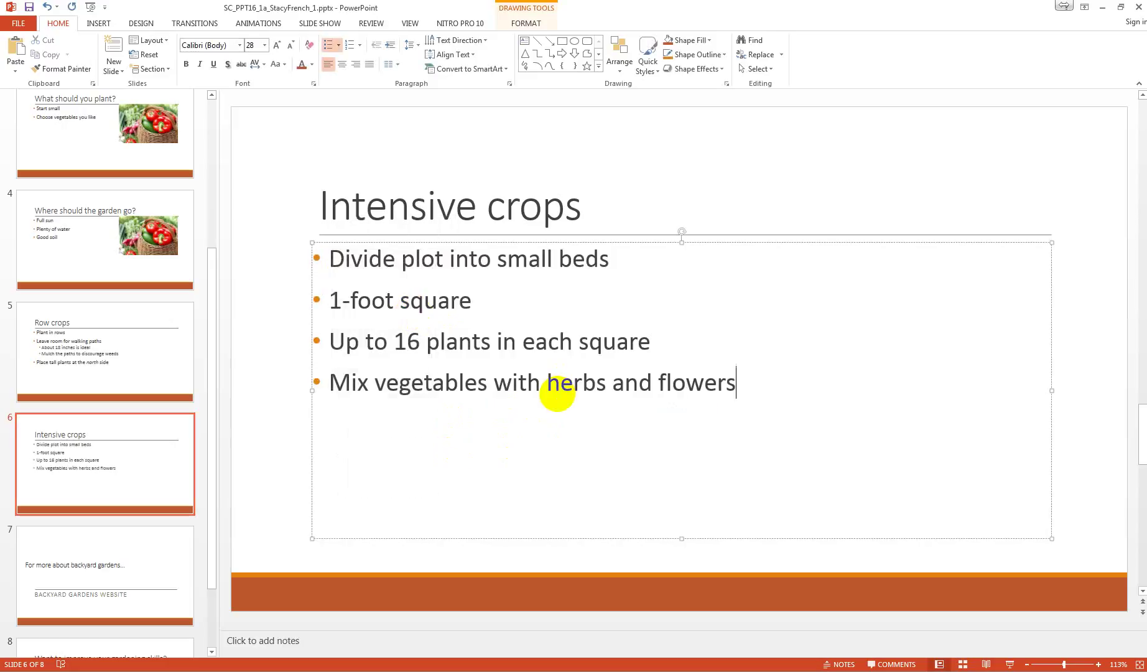
- Demote the 1-foot square and Up to 16 plants lines to sub-points
left_click_drag(331, 299, 653, 342)
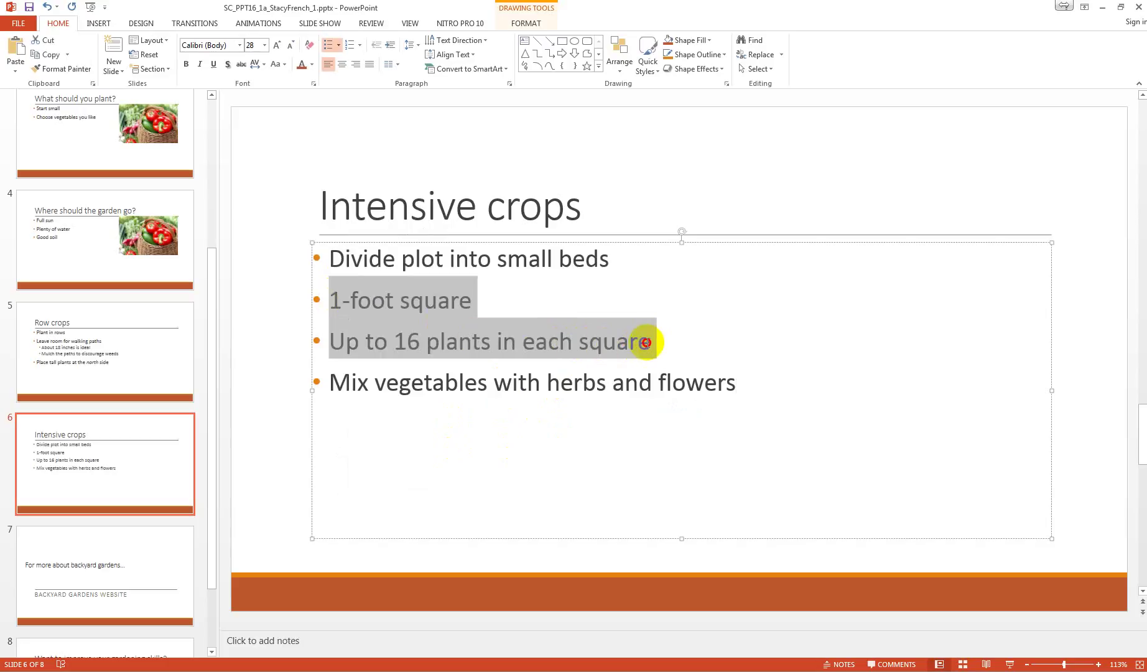
left_click_drag(652, 342, 651, 342)
left_click(389, 45)
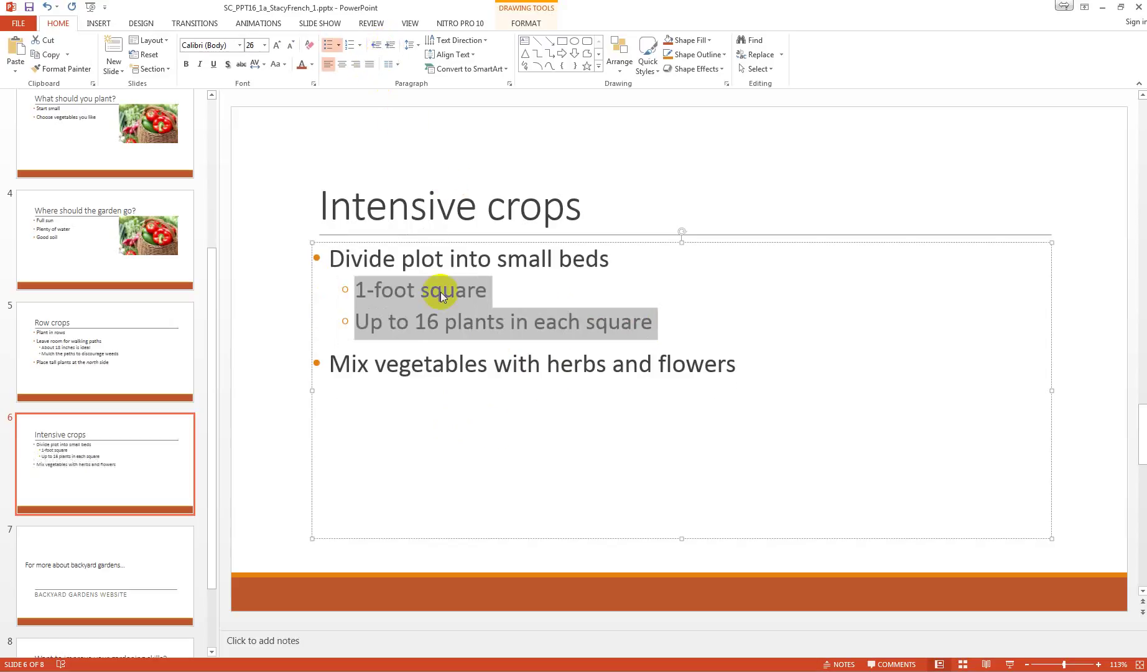
left_click(486, 428)
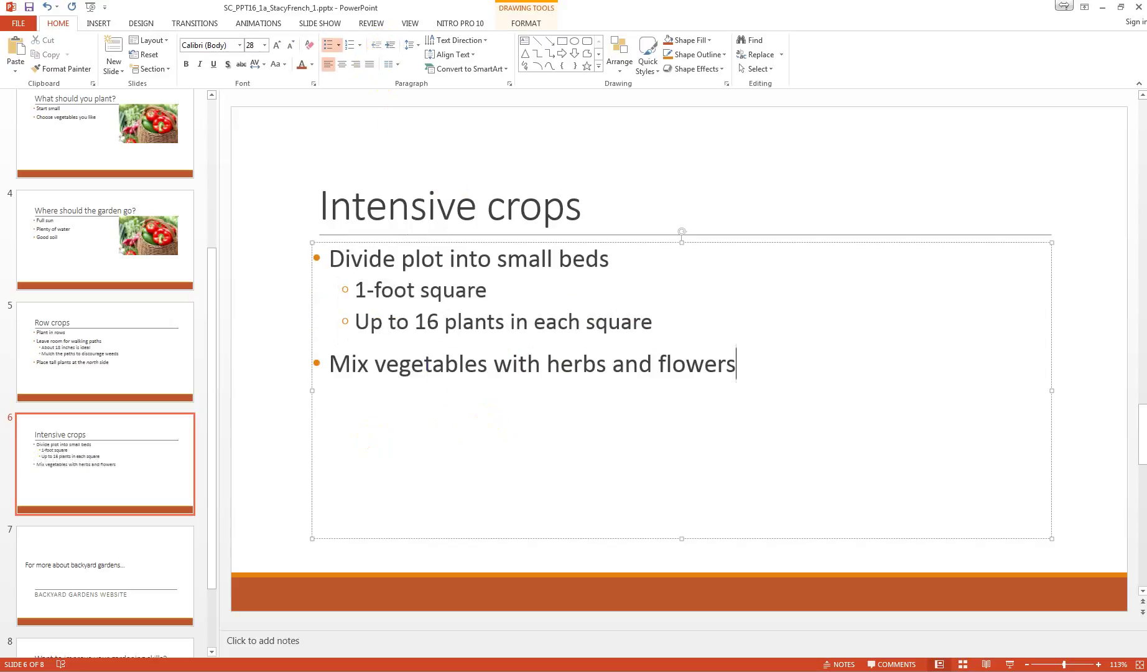
left_click(344, 289)
left_click(430, 445)
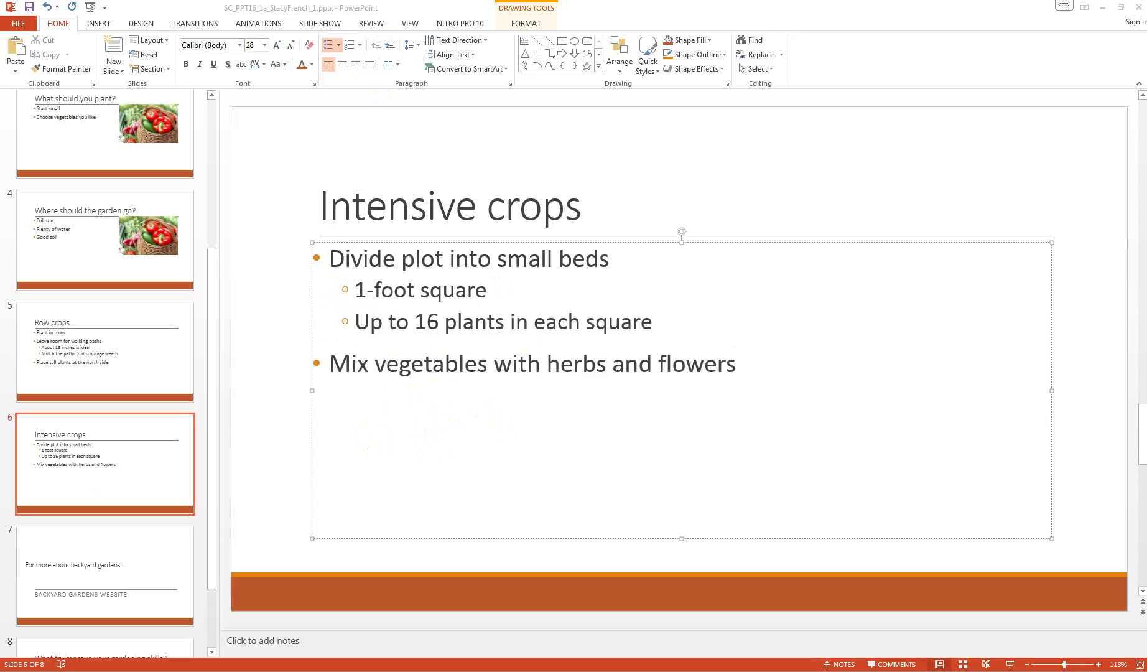
- Add a new Section Header slide after the Intensive crops slide
left_click(38, 525)
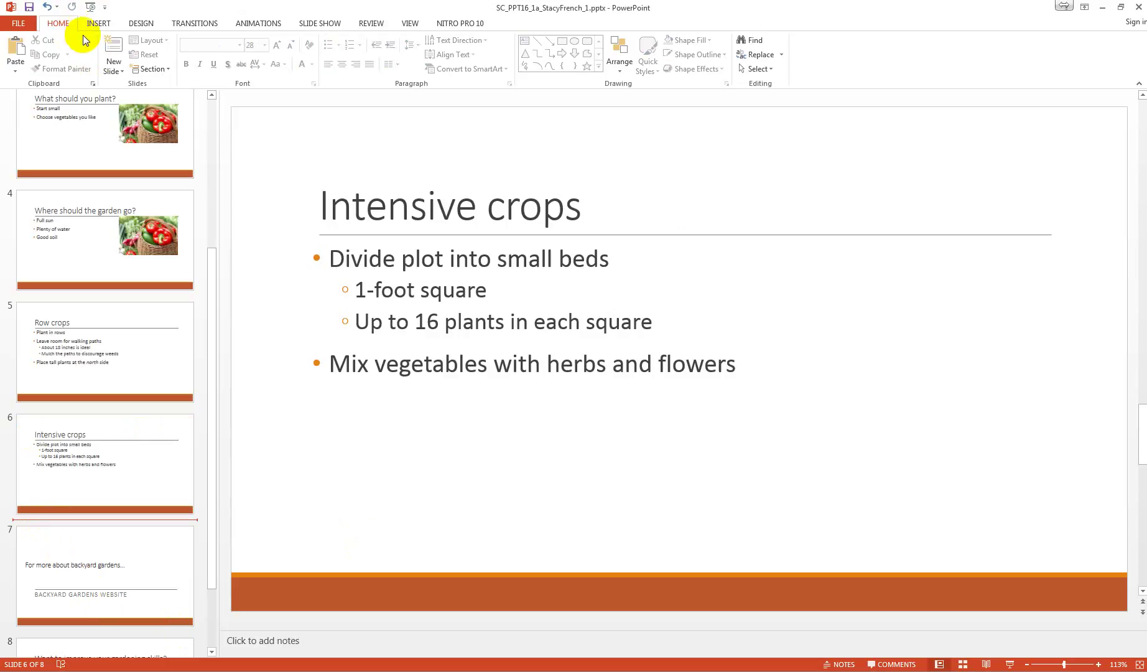
left_click(119, 71)
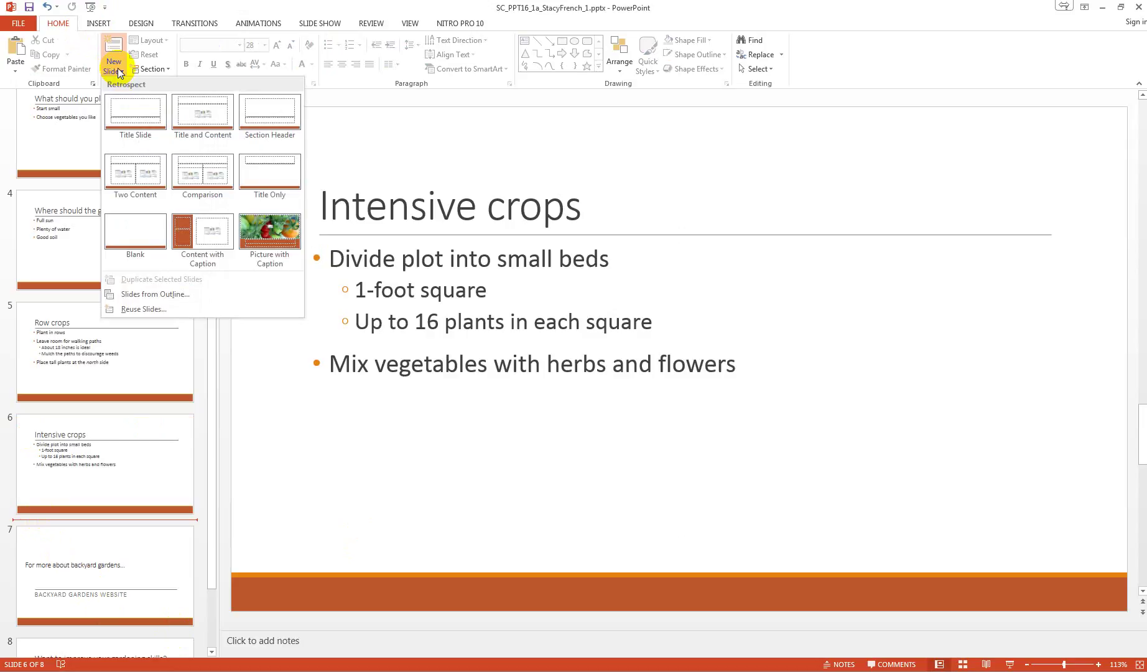
left_click(270, 116)
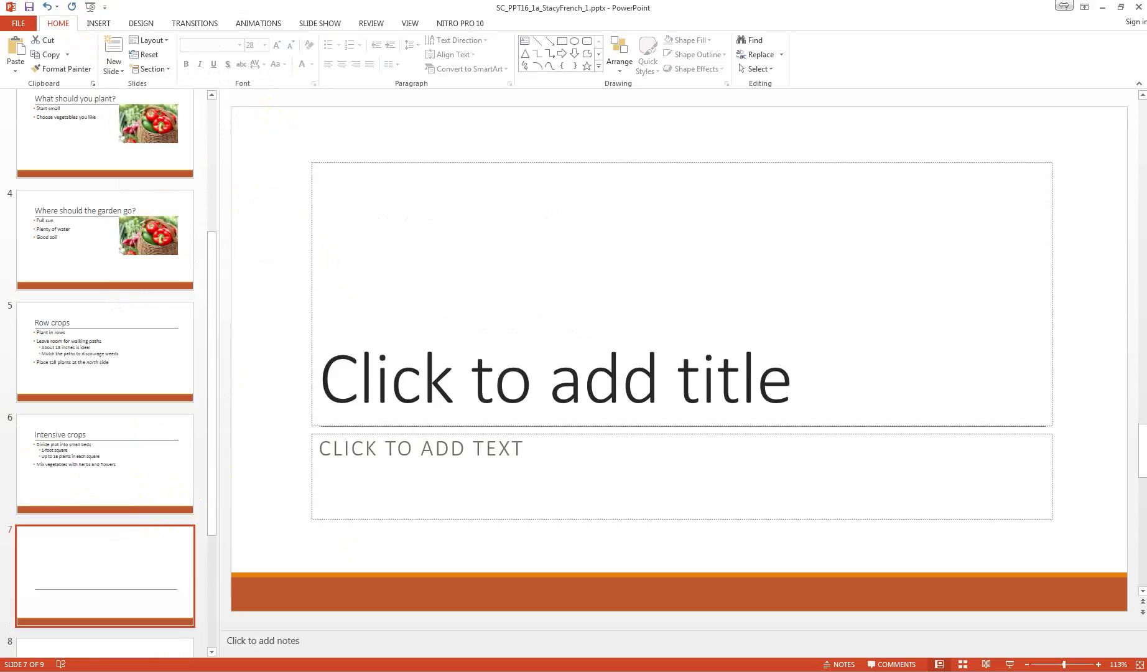
- Title the new slide Backyard Gardens and enter the subtitle Next Steps
left_click(385, 367)
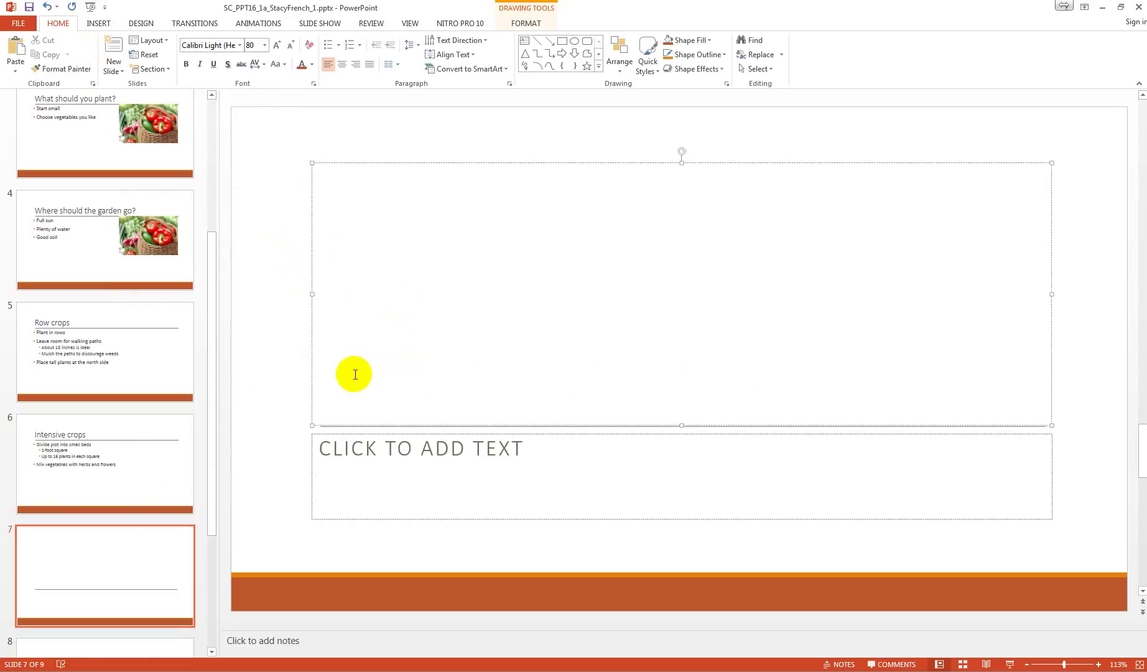
type("Back")
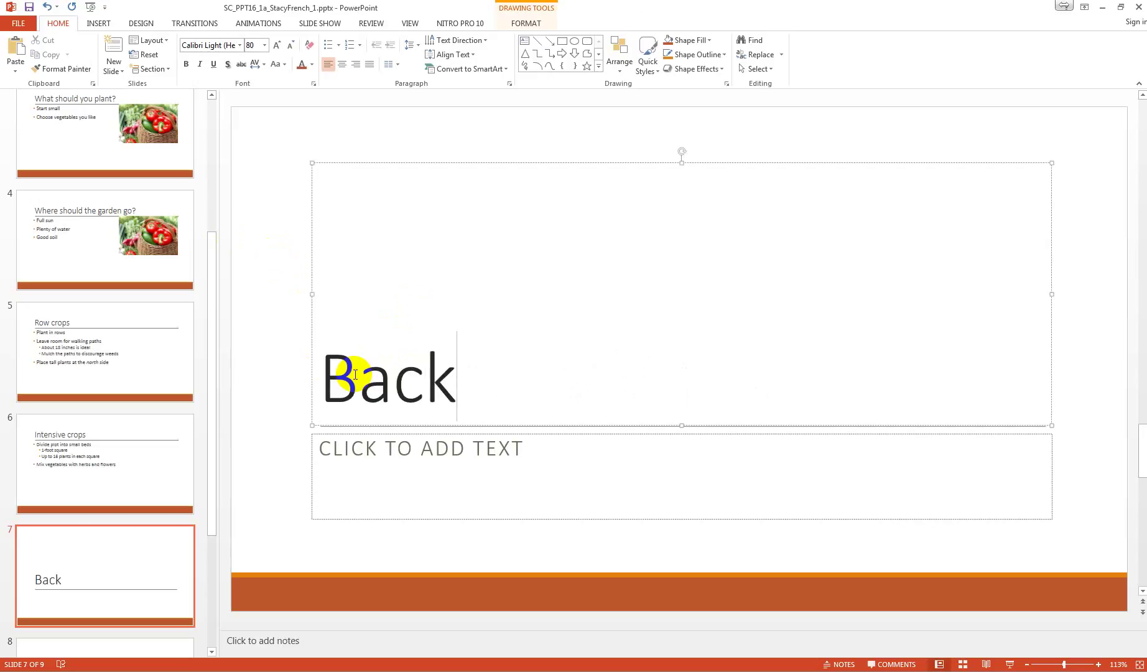
type("yard ")
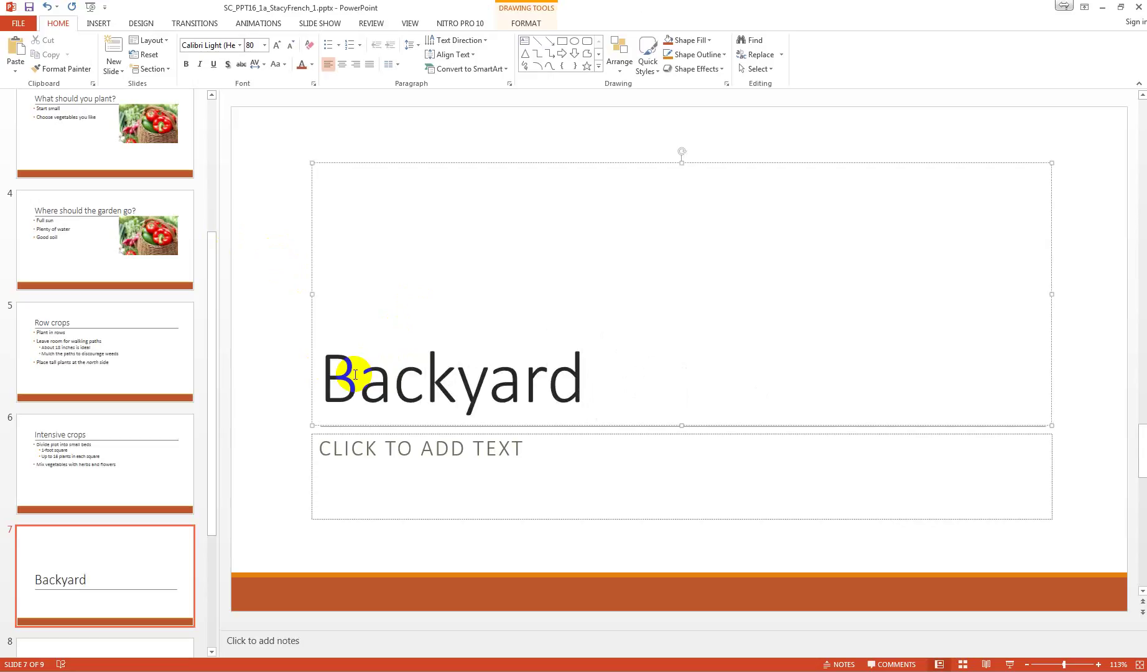
type("Garde")
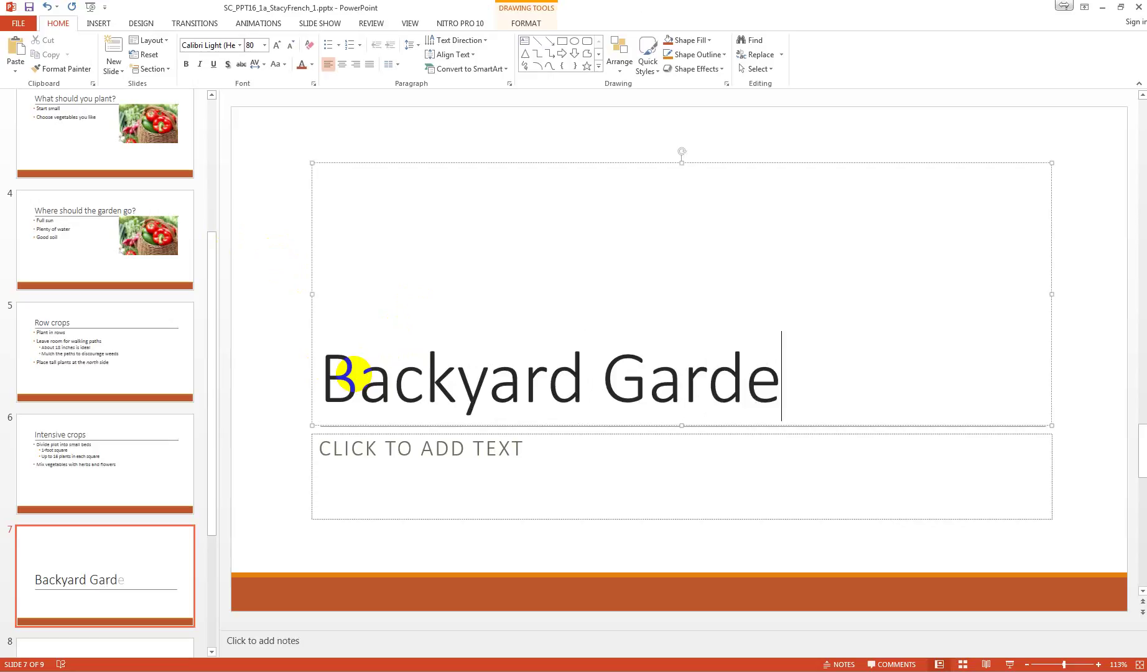
type("ns")
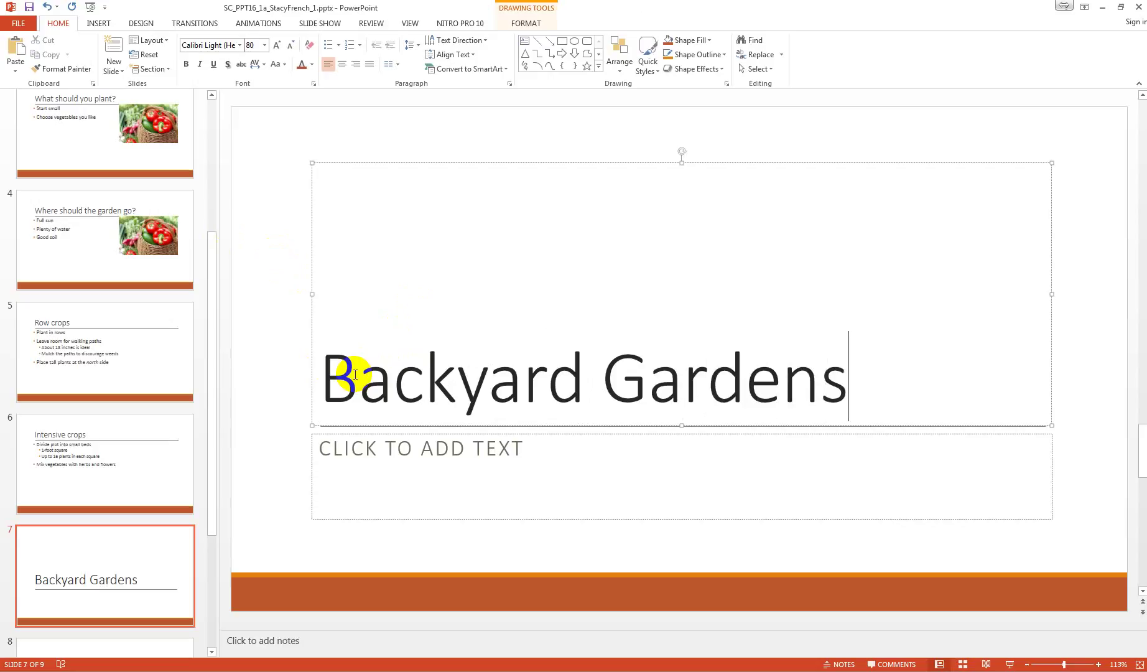
left_click(375, 455)
type("NE")
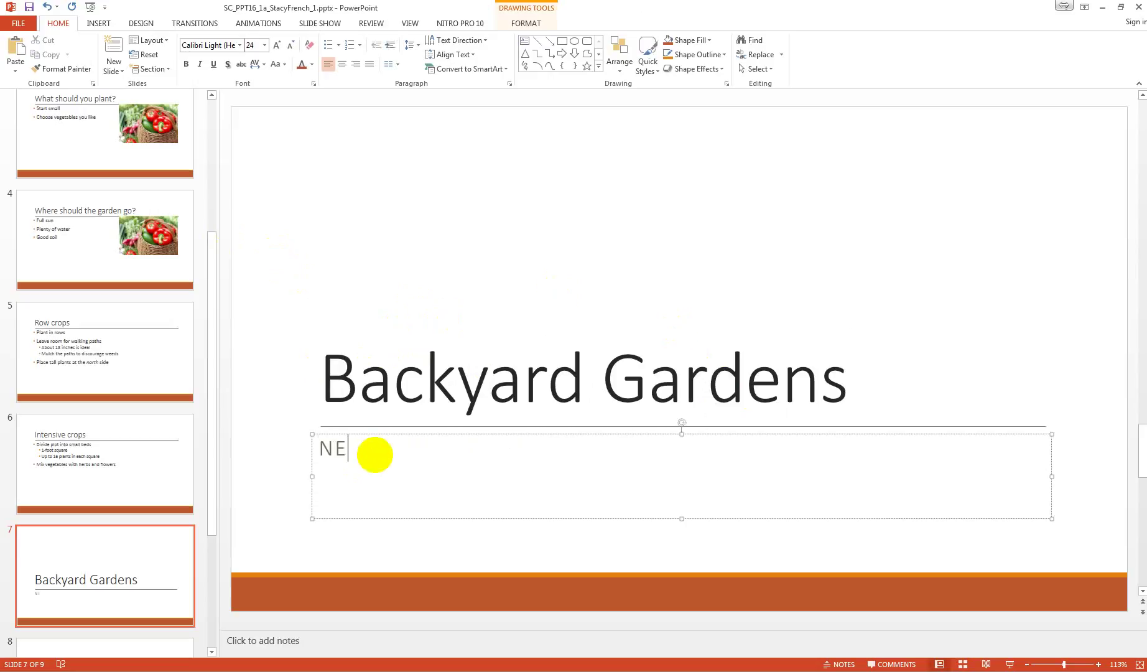
type("XT")
type(" S")
key("BackSpace")
type("S")
key("BackSpace")
key("BackSpace")
type("STEP")
type("S")
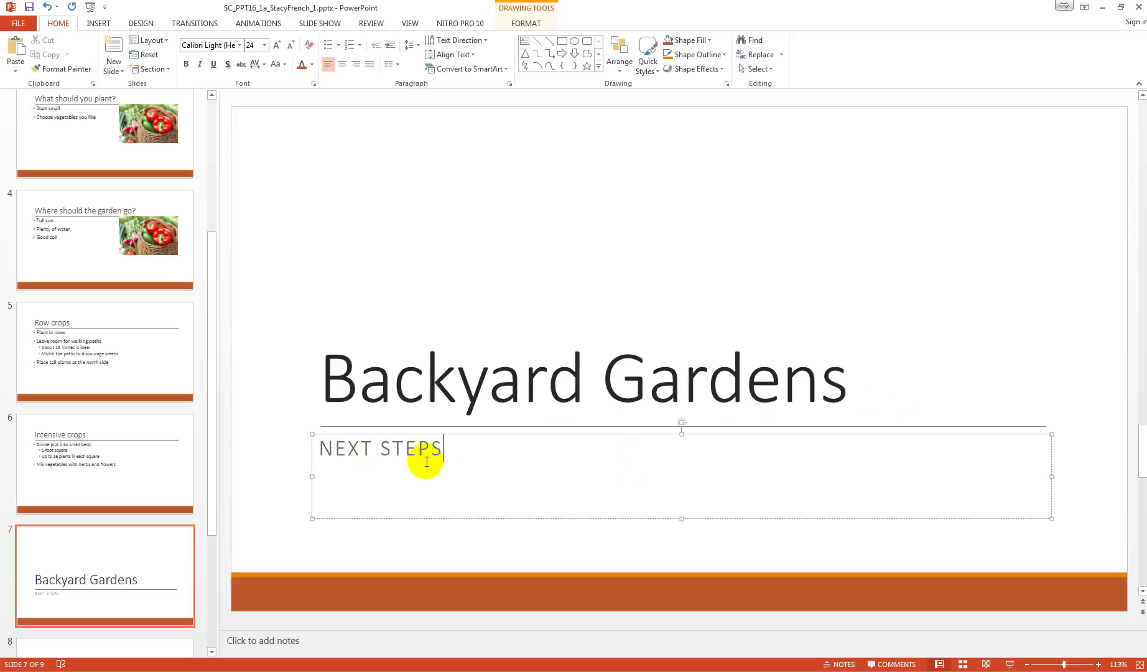
scroll(379, 511, "up", 1)
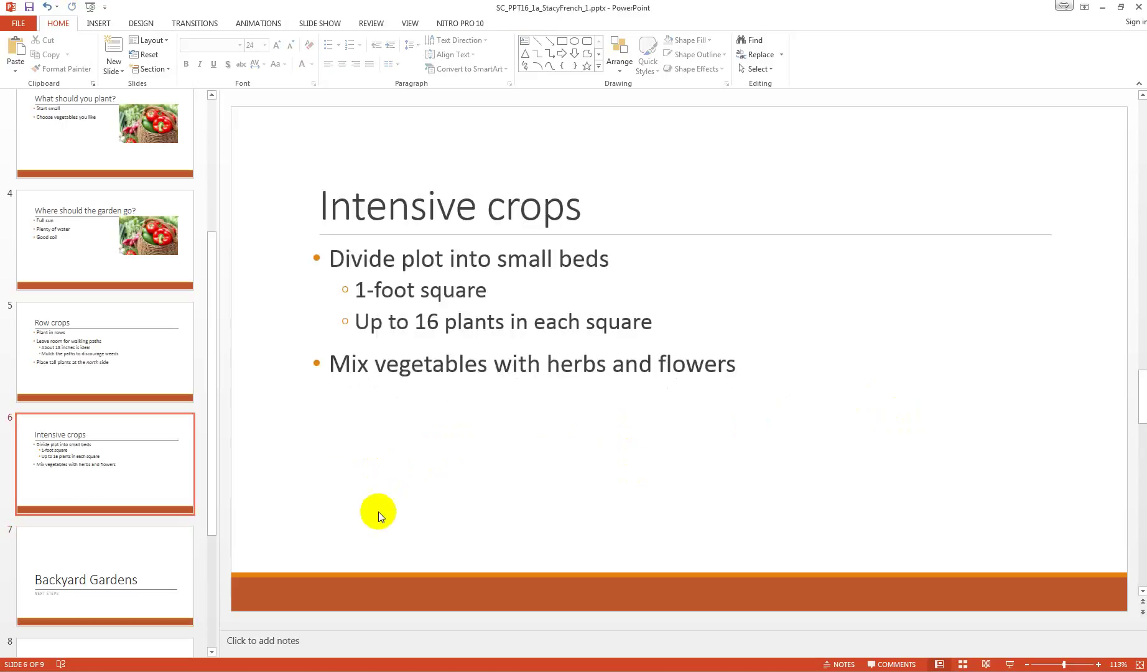
- Drag the For more about backyard gardens slide below the gardening skills slide, making it slide 9
left_click(98, 537)
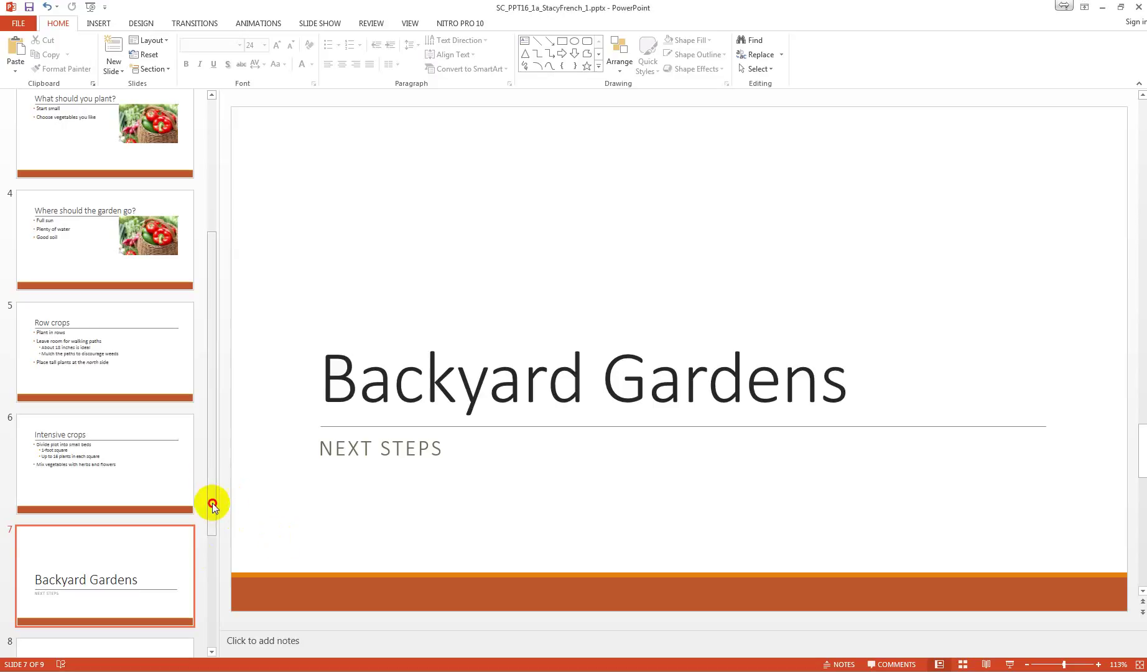
scroll(207, 570, "down", 3)
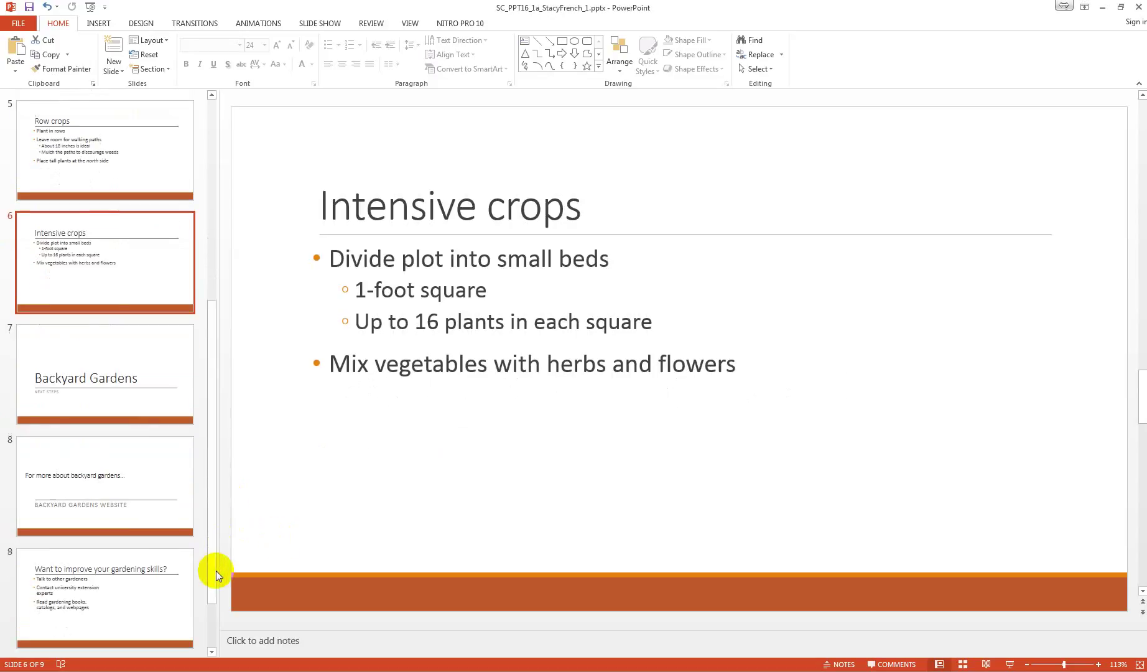
left_click(110, 452)
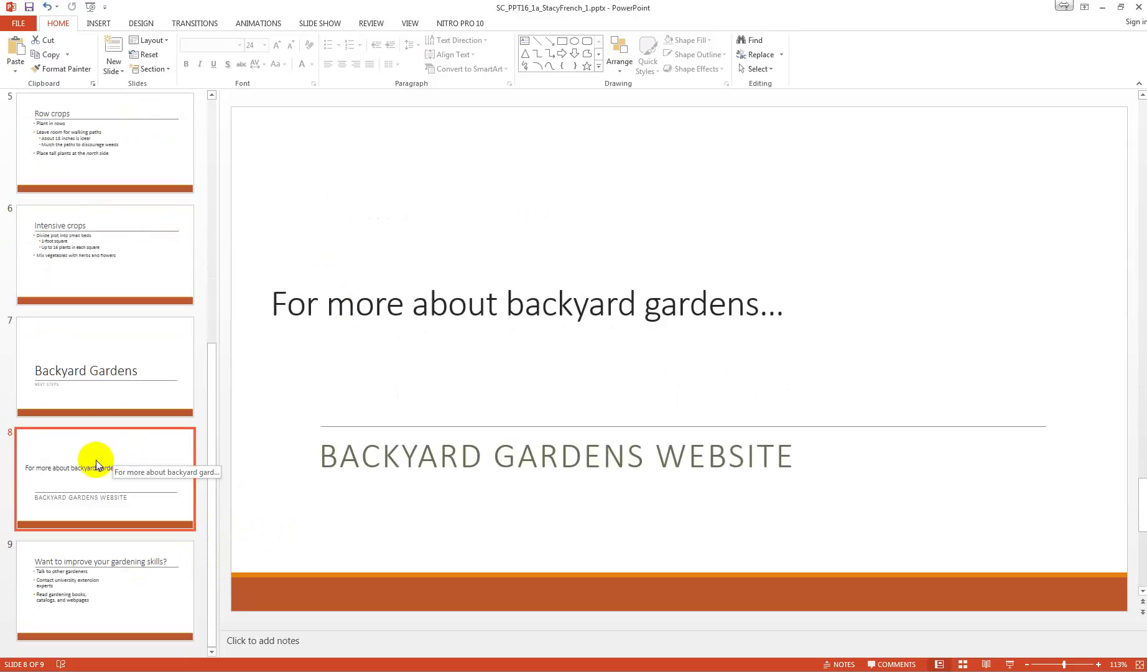
mouse_move(84, 458)
left_mouse_down()
mouse_move(84, 639)
mouse_move(92, 578)
left_mouse_up()
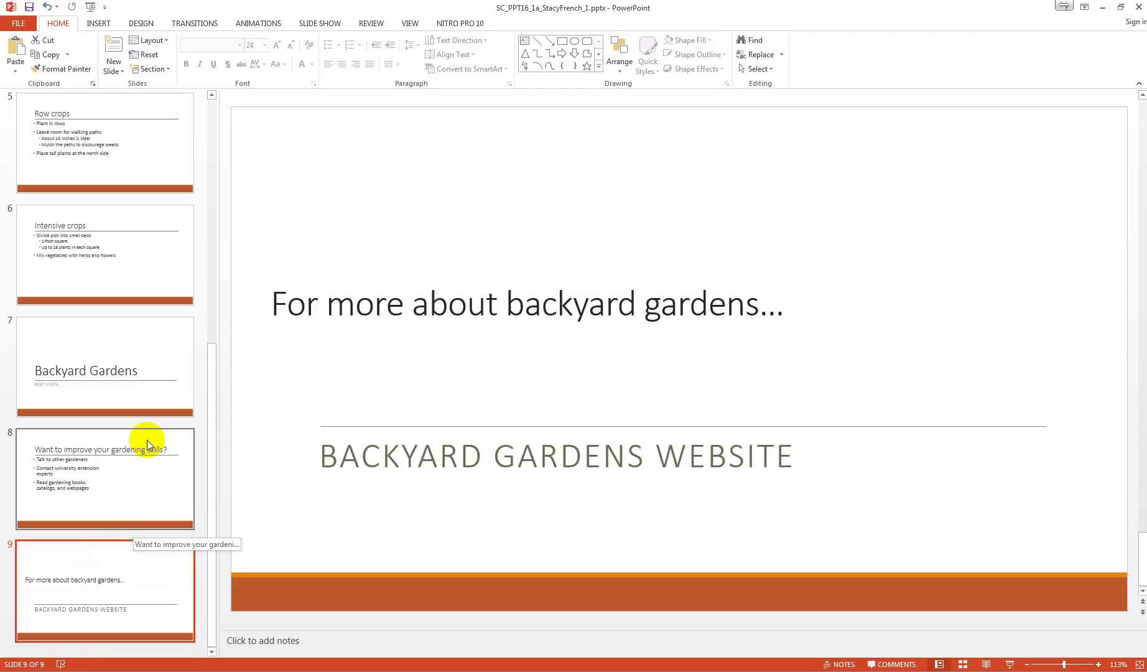
left_click(127, 464)
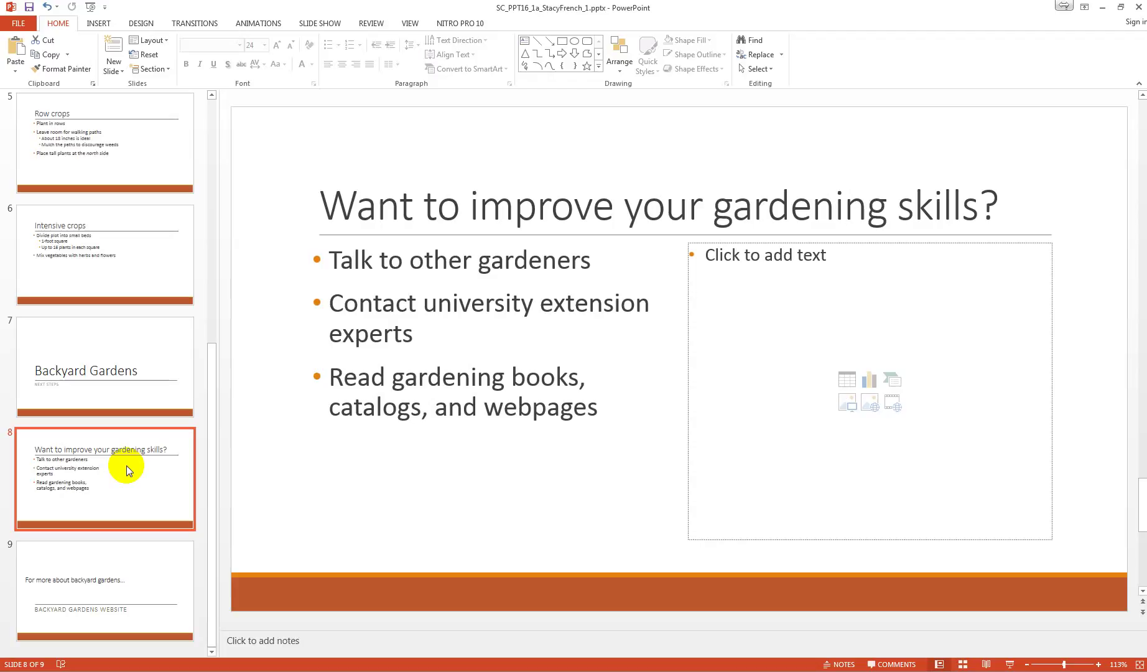
- Bold the first bullet, Talk to other gardeners, on slide 8
left_click(351, 260)
double_click(345, 260)
key("Right")
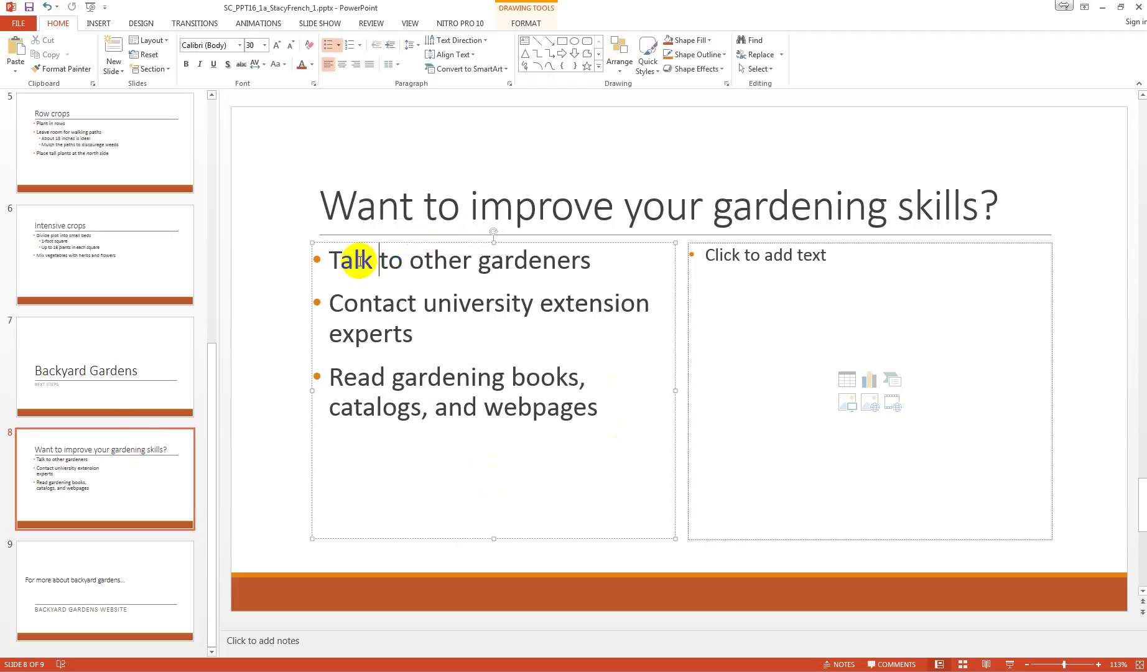
left_click_drag(328, 260, 587, 261)
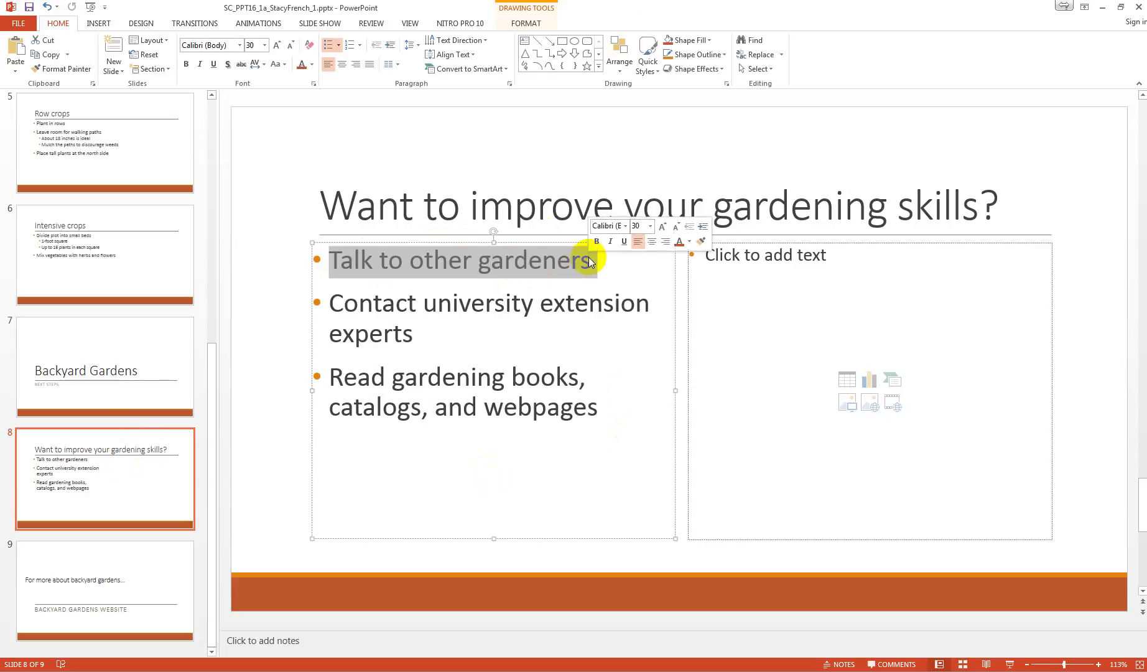
left_click(185, 65)
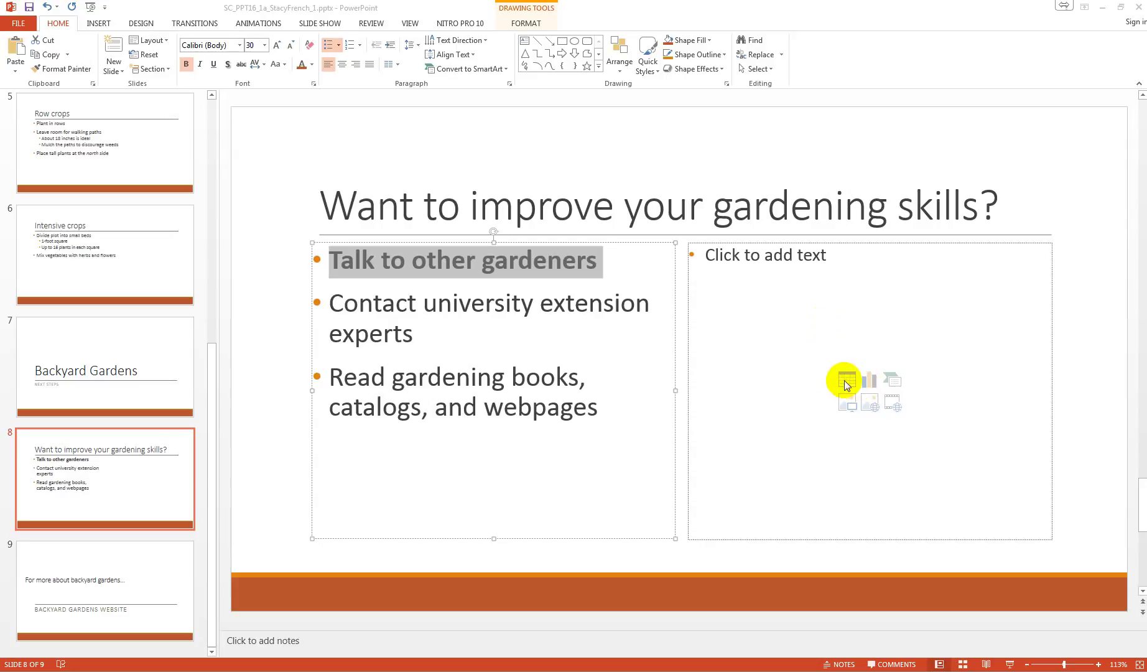
- Insert Support_SC_PPT16_1a_Basket.jpg from the PowerPoint Ch 1 Mod 1a folder into the right placeholder
left_click(759, 342)
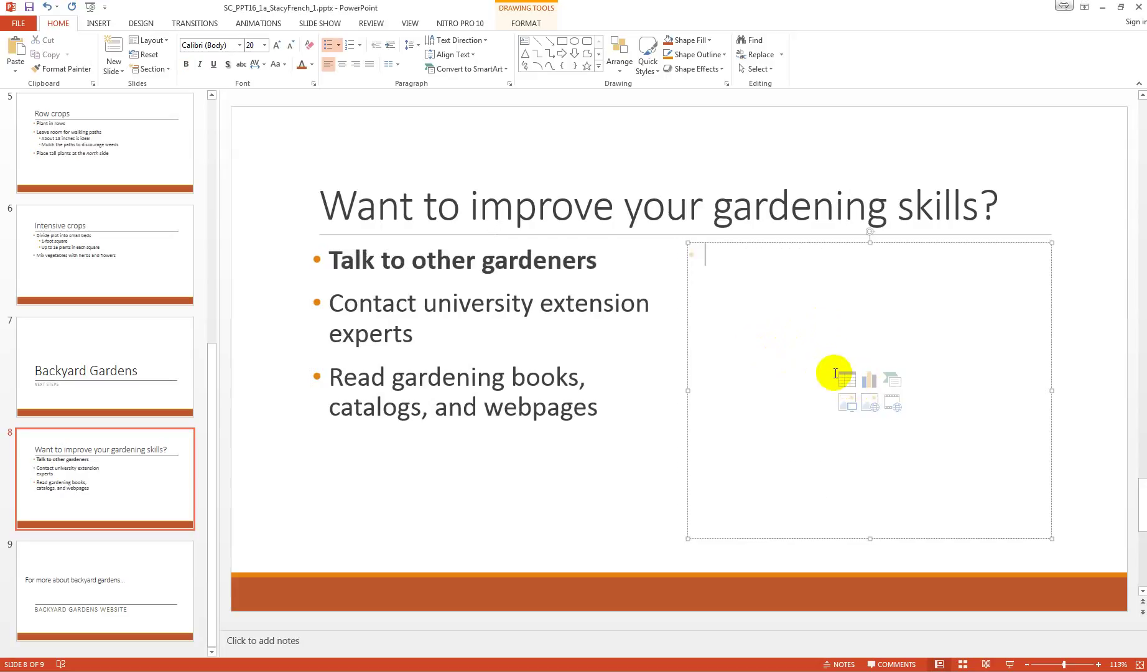
left_click(849, 403)
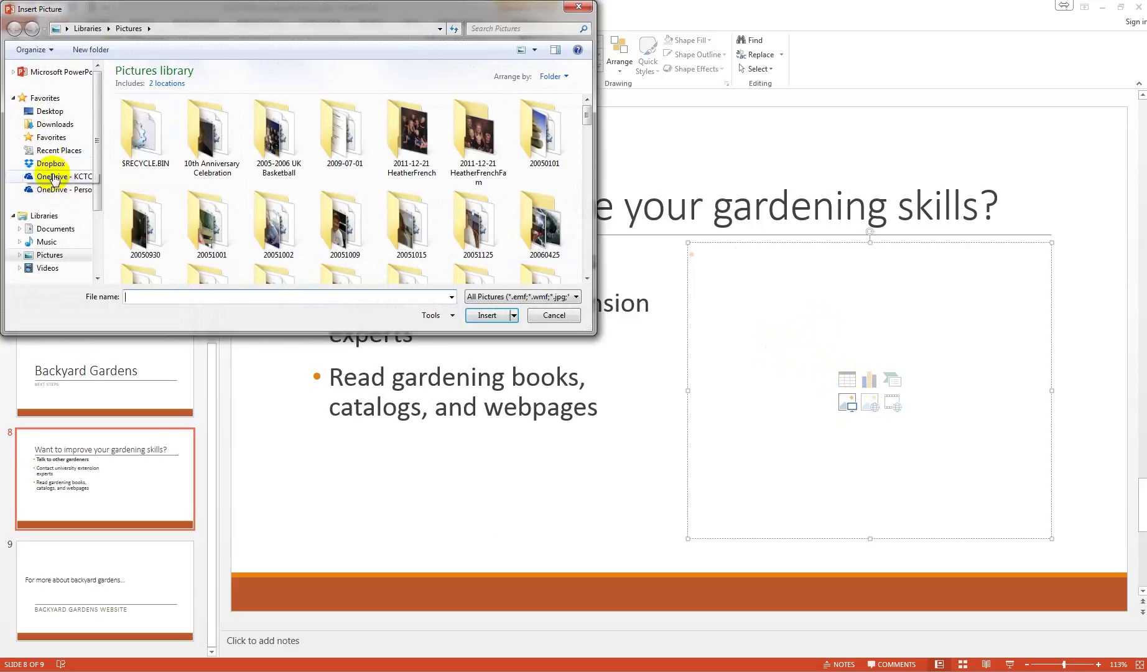
left_click(63, 175)
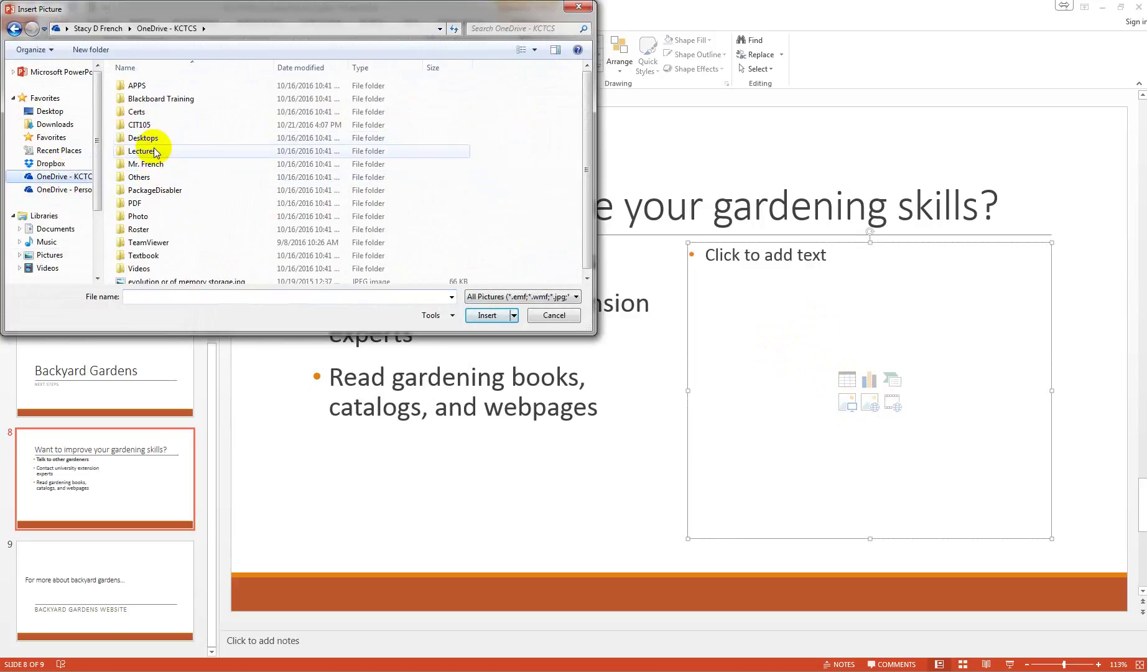
double_click(141, 124)
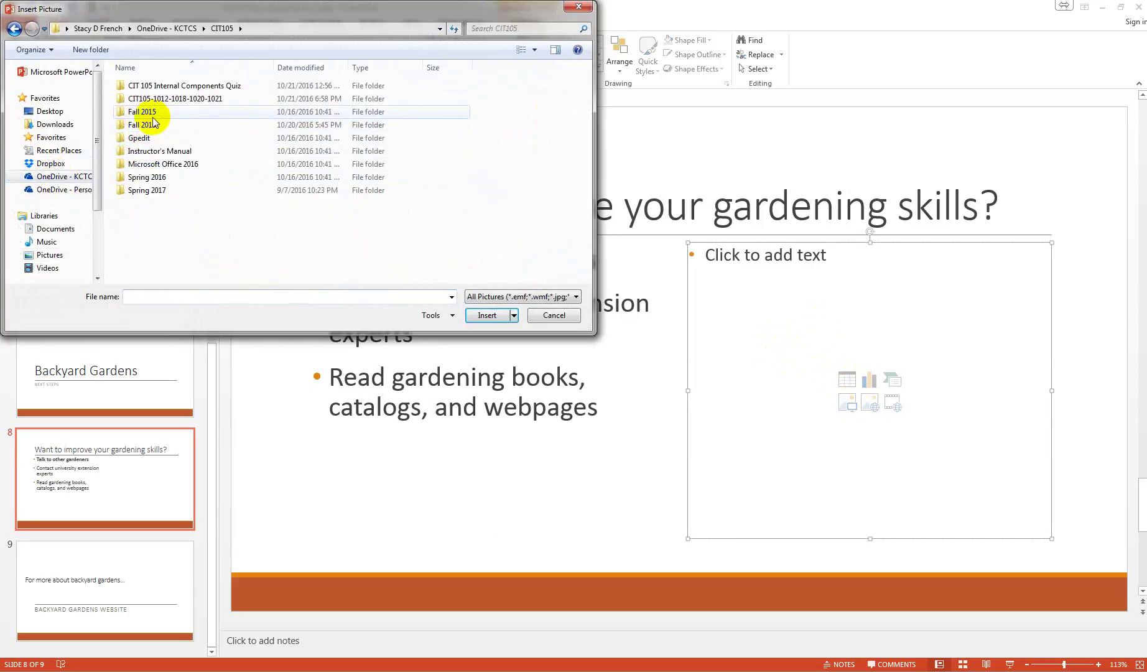
double_click(175, 99)
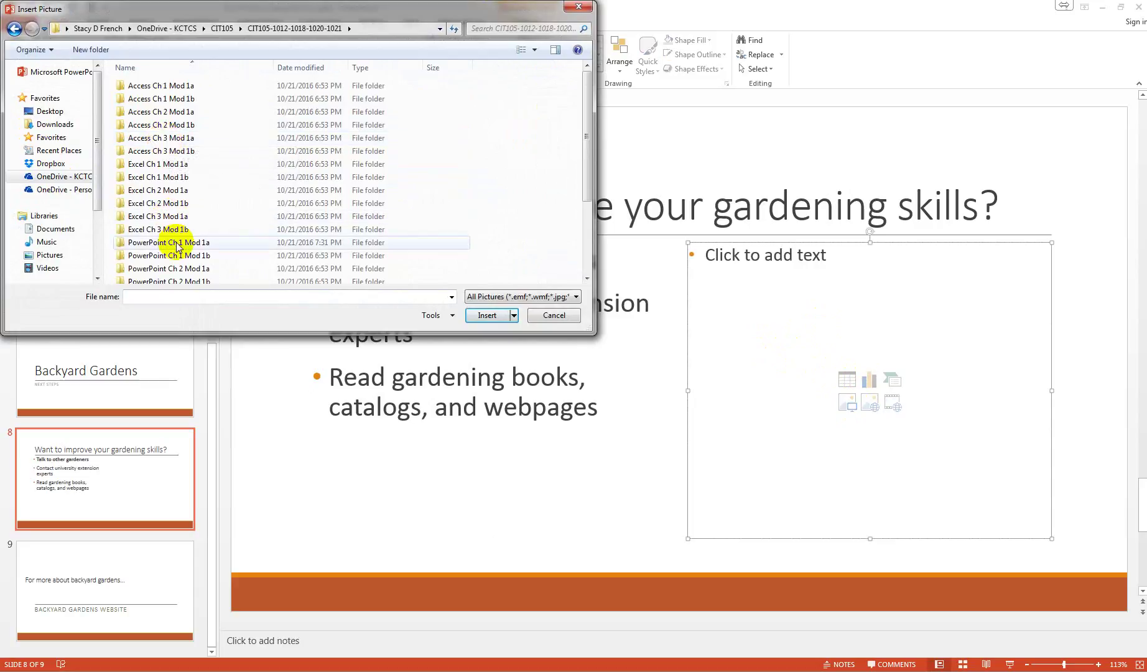
double_click(169, 242)
left_click(143, 112)
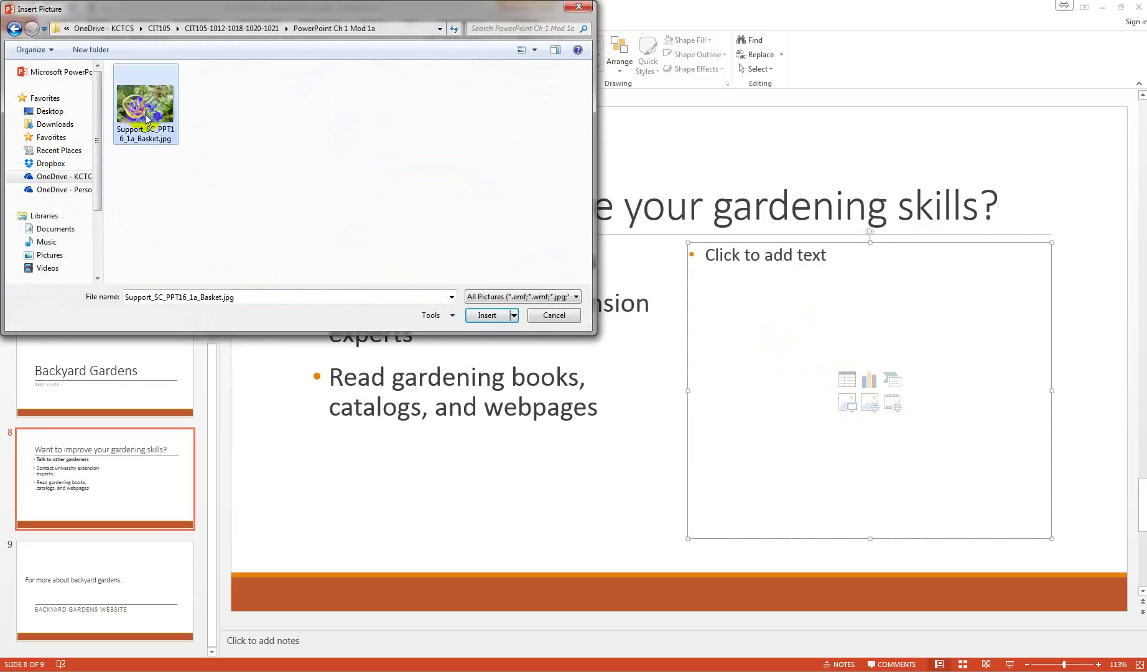
left_click(486, 314)
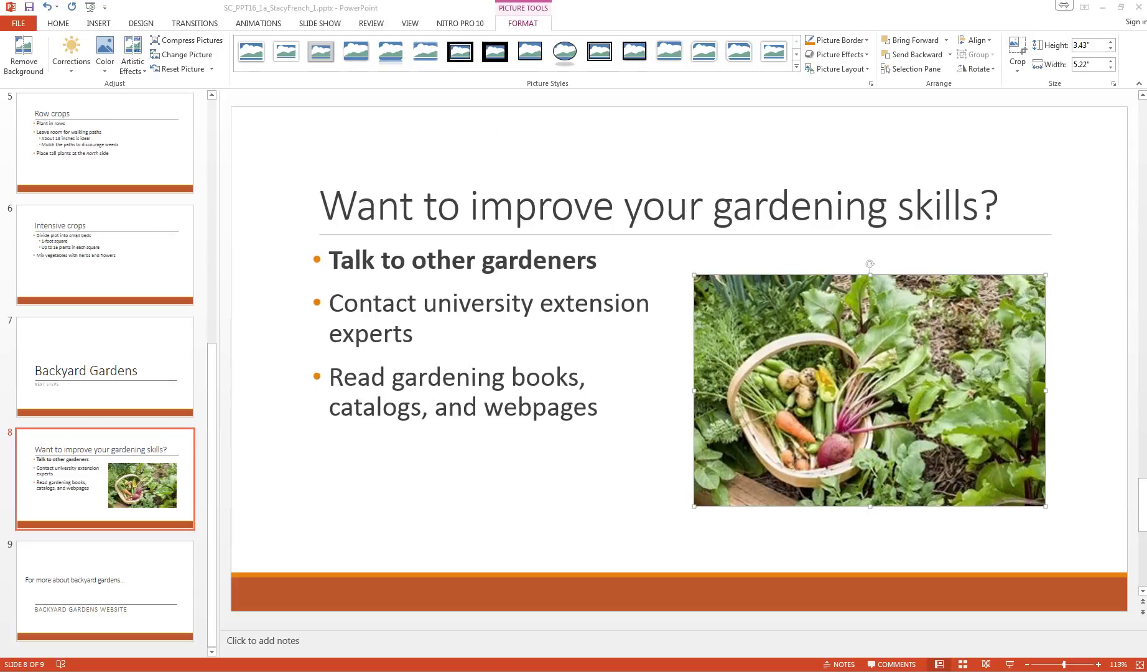
- Apply a Wipe transition with 00.50 duration to all nine slides
left_click(195, 23)
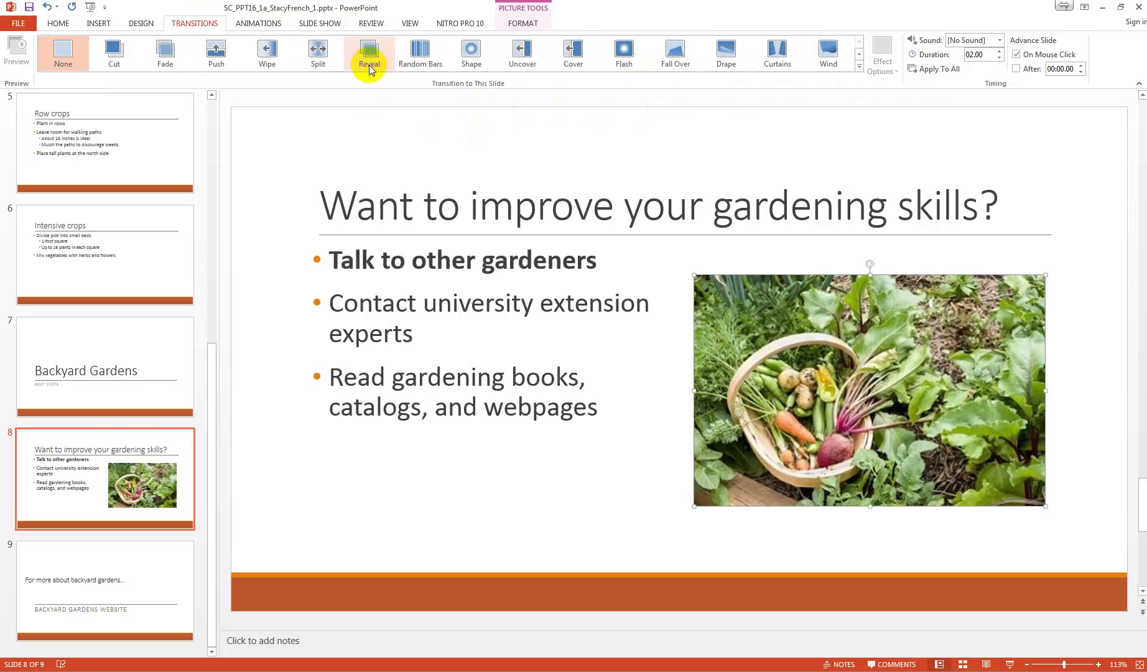
left_click(266, 53)
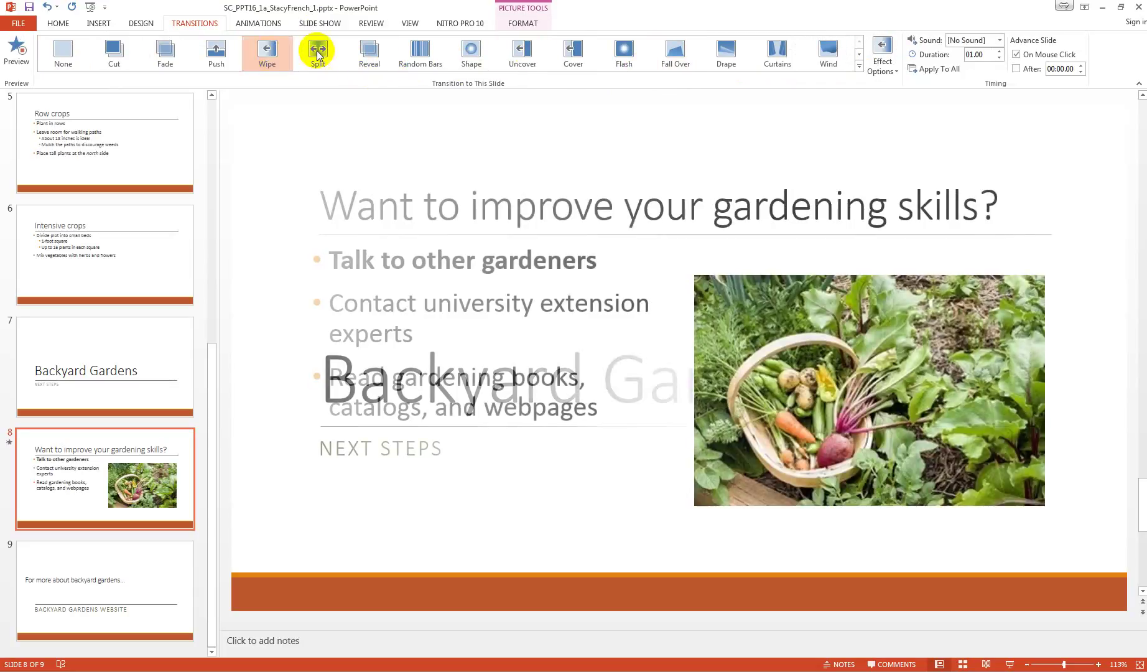
left_click(1001, 58)
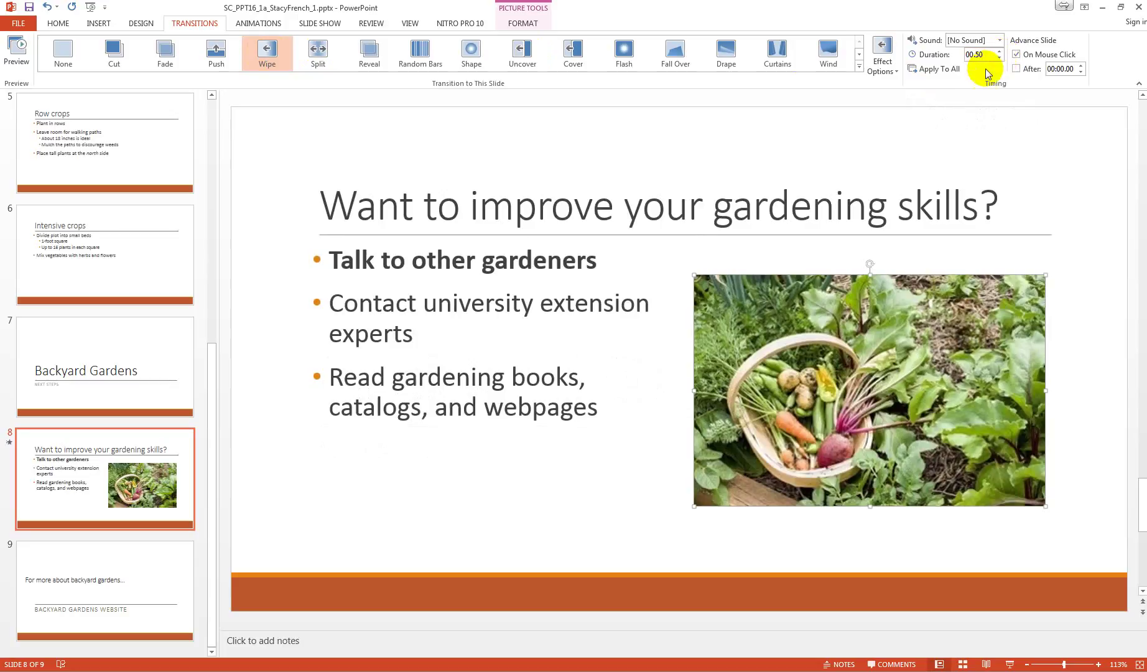
left_click(937, 70)
- Apply the Office Theme from the Design tab's Themes gallery to the entire presentation
left_click(139, 22)
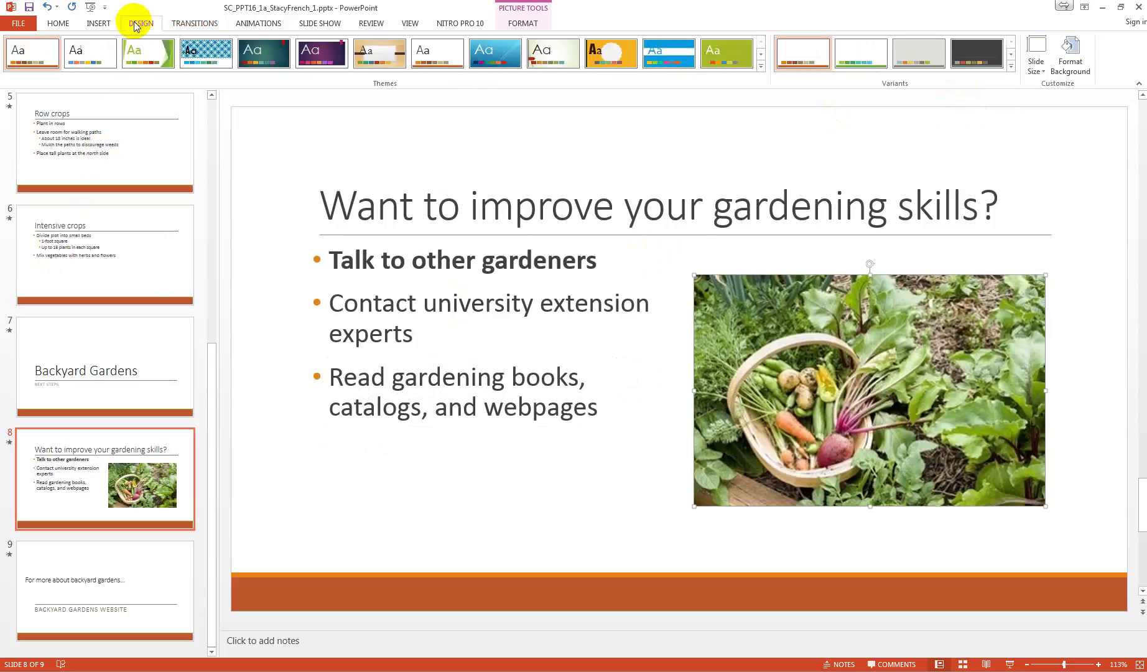
left_click(762, 69)
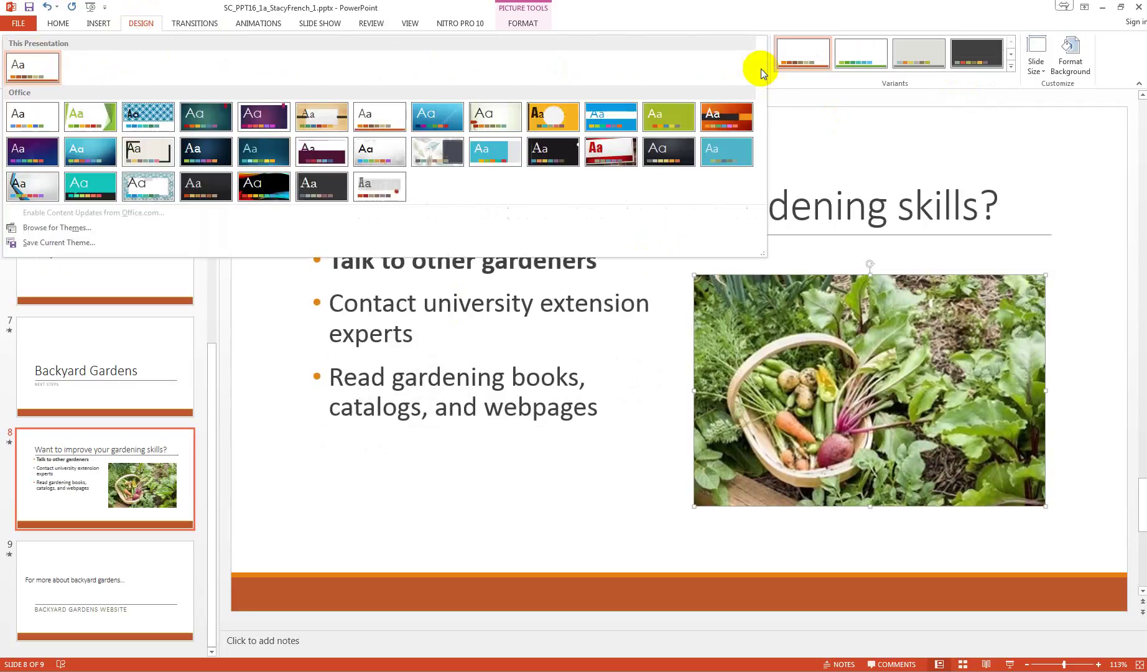
left_click(37, 116)
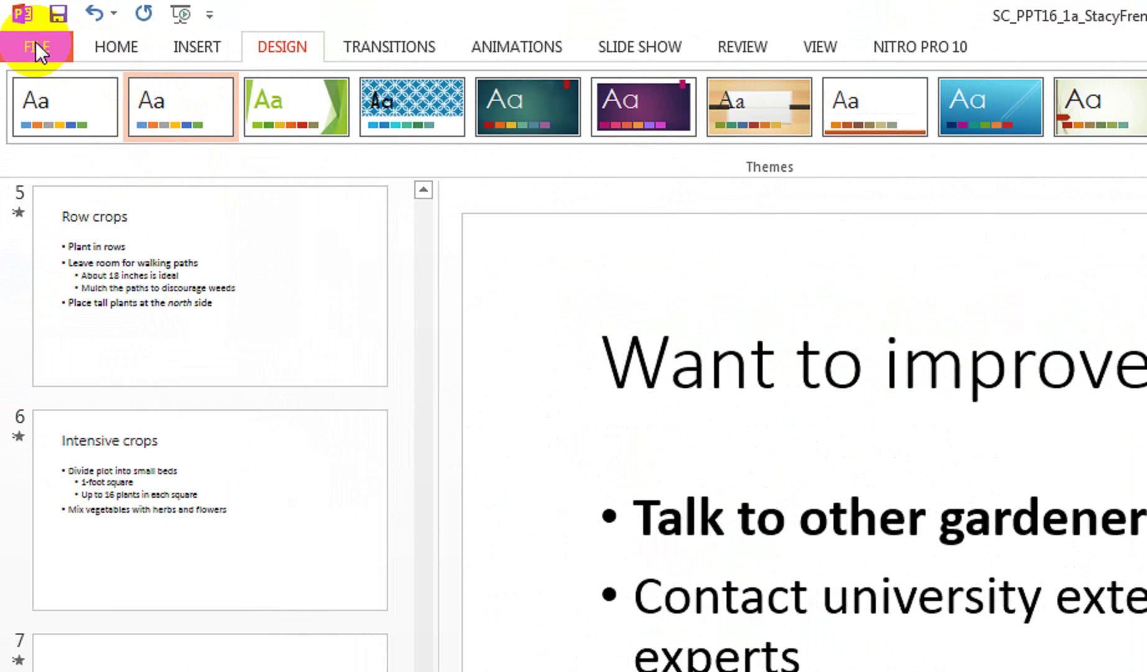
left_click(38, 49)
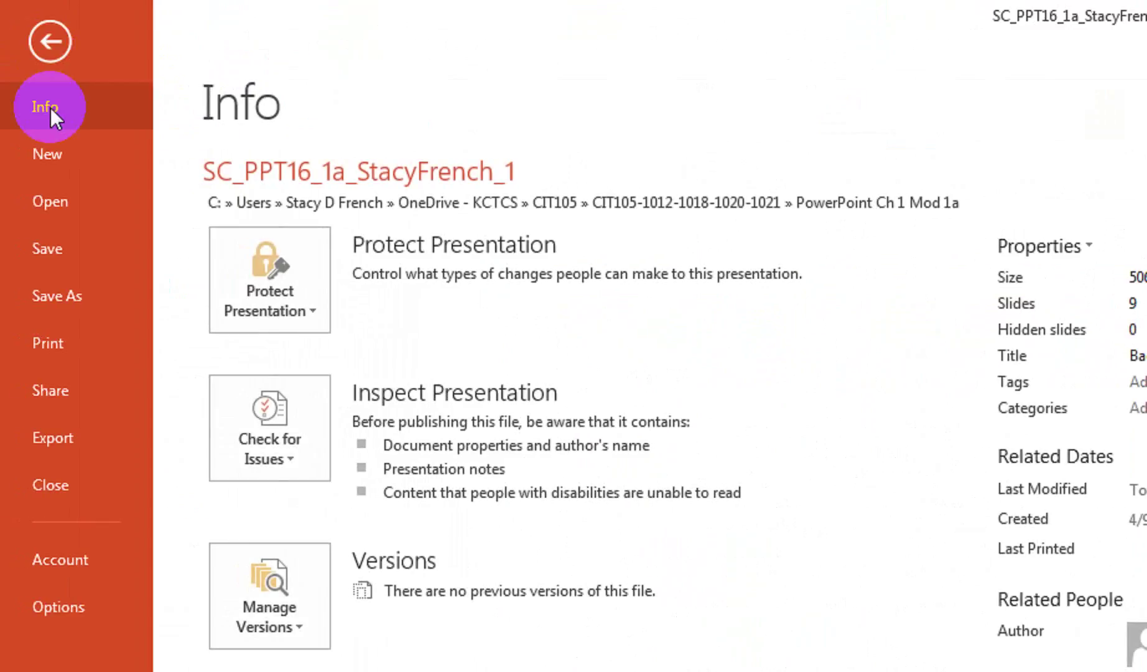
left_click(57, 296)
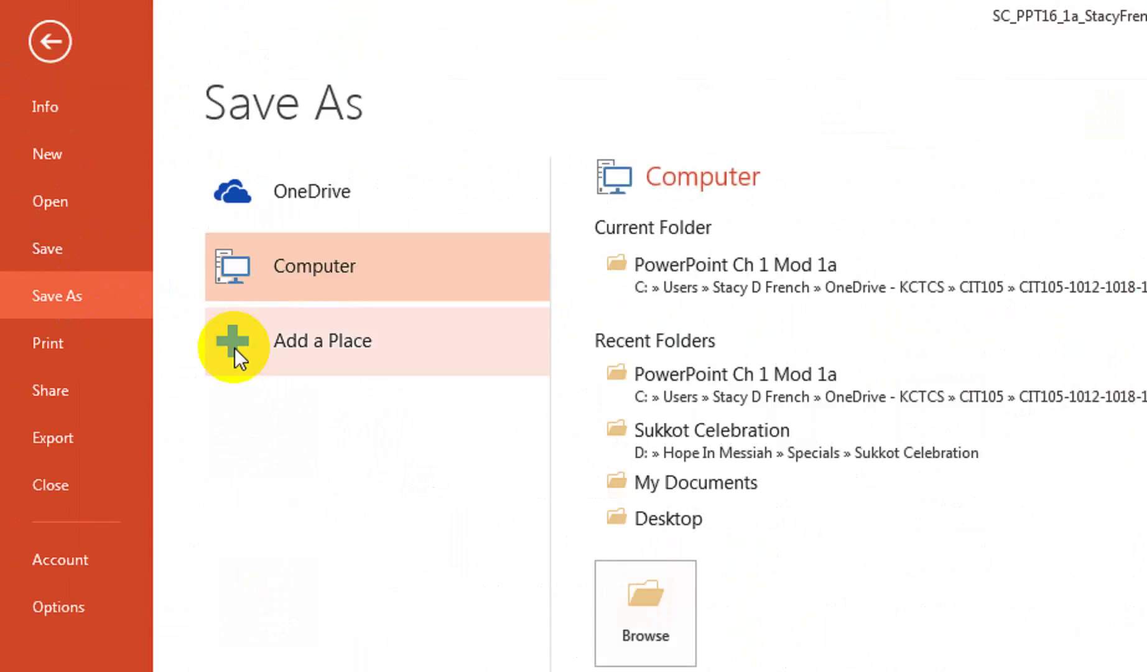
left_click(773, 274)
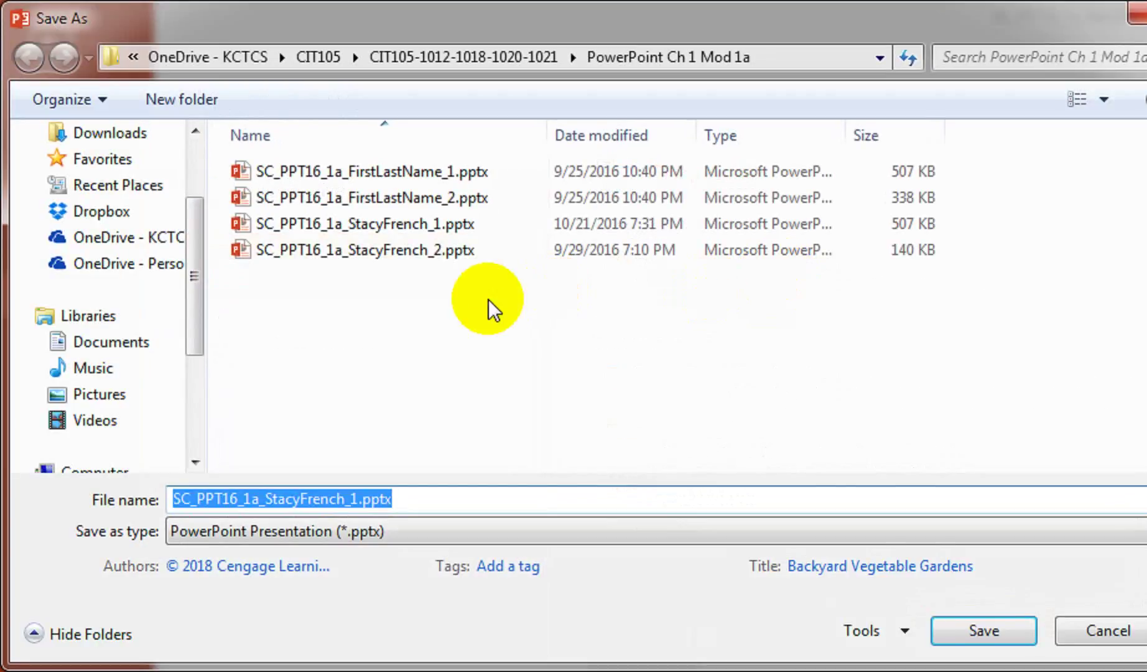
left_click(362, 254)
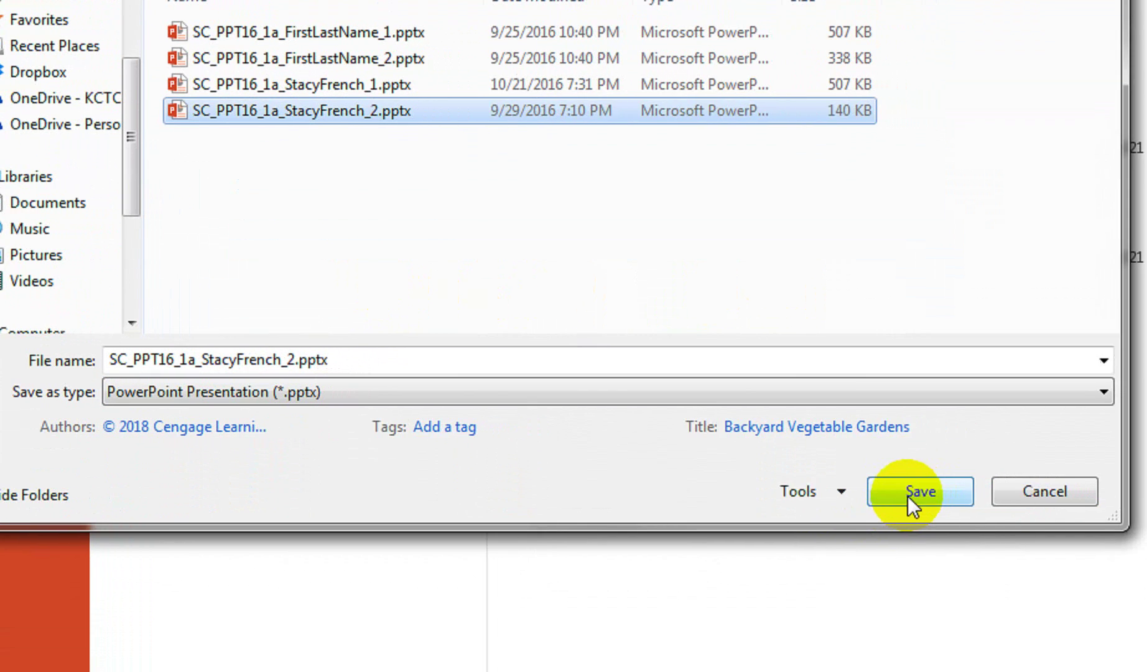
left_click(983, 495)
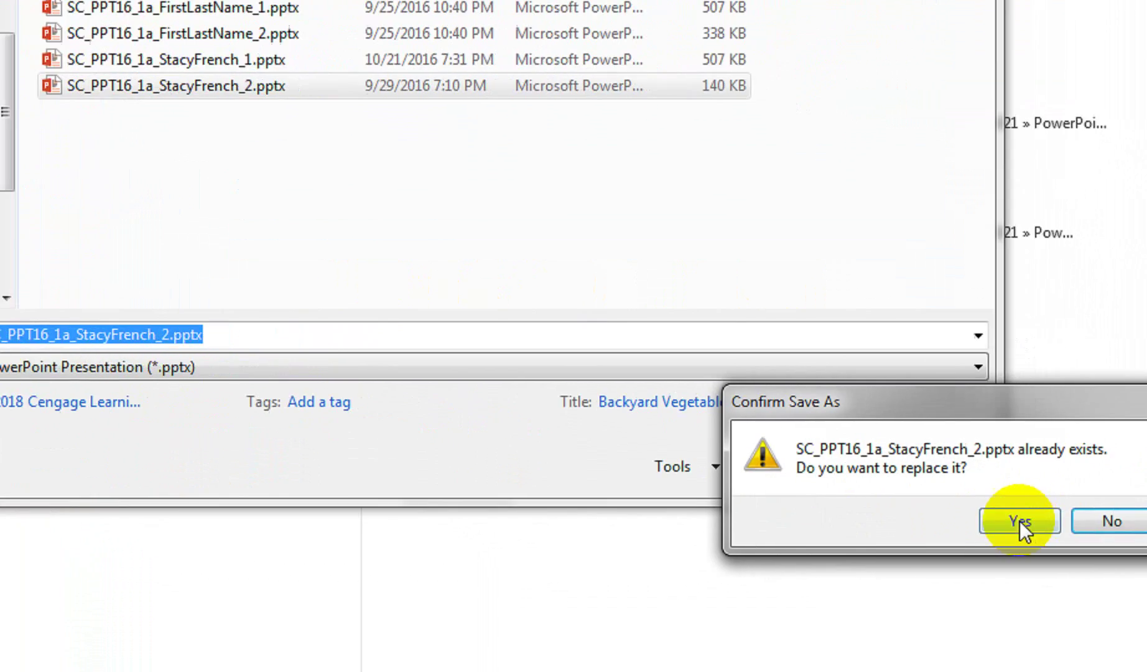
left_click(1020, 520)
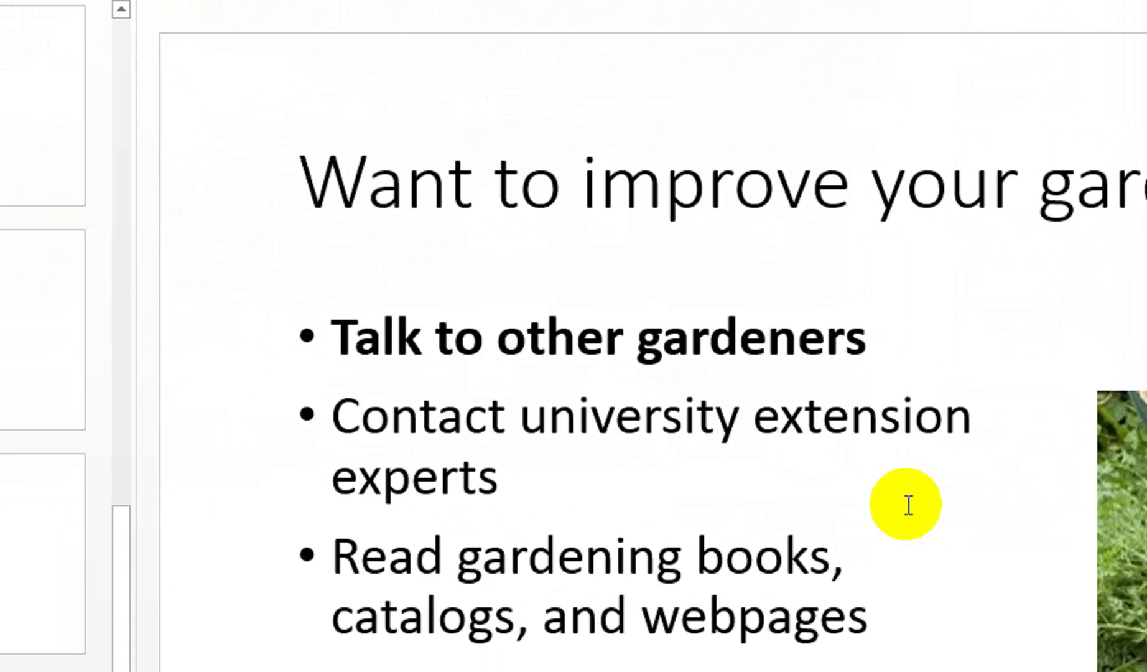